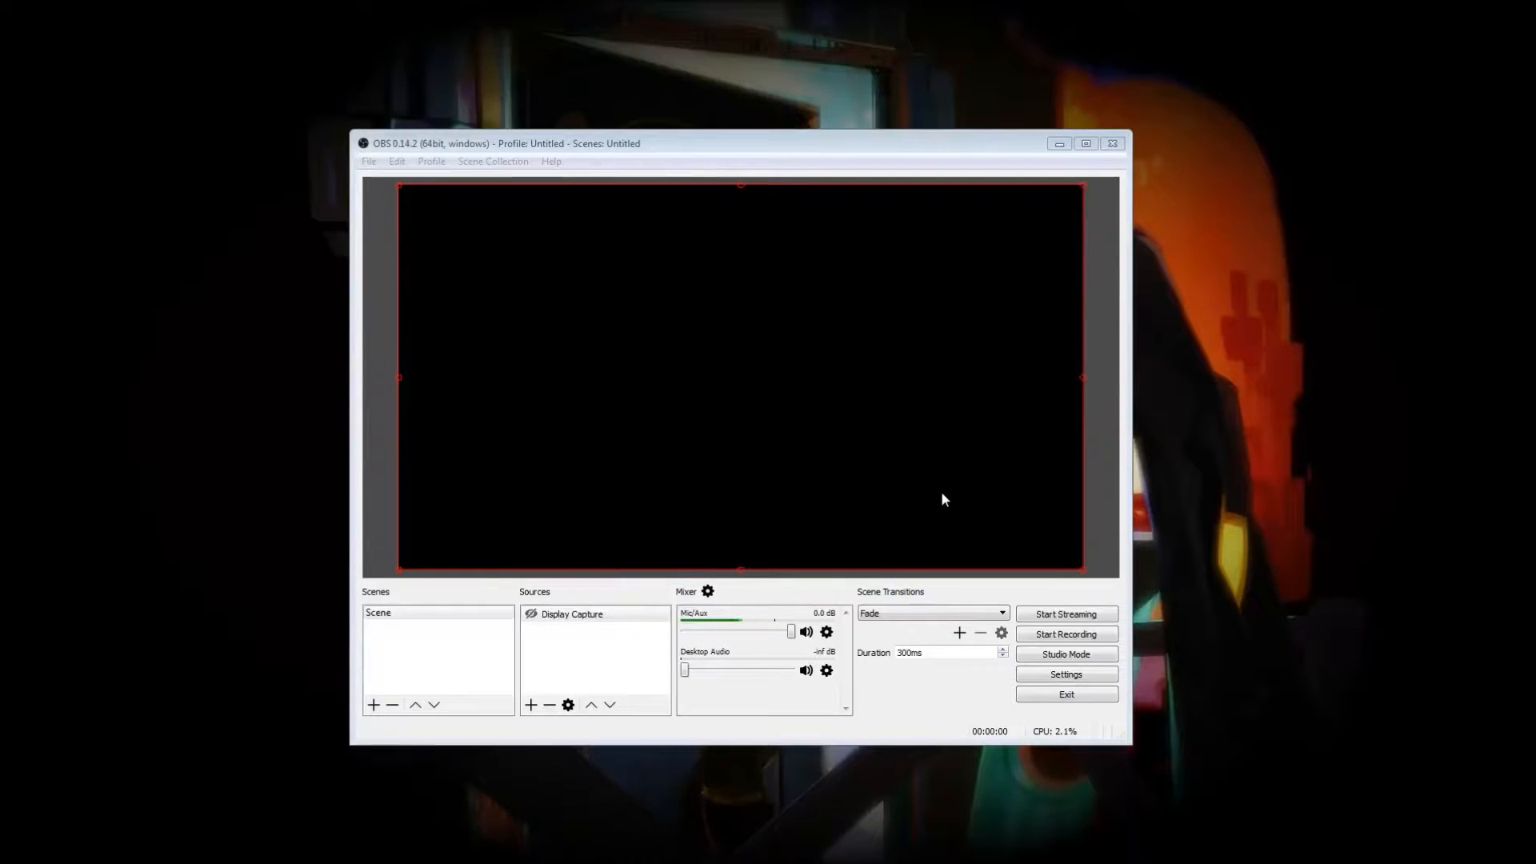
Examine the recording format choices in the output settings and the output (scaled) resolution choices in the video settings.
{"action": "left_click", "coordinate": [1043, 676]}
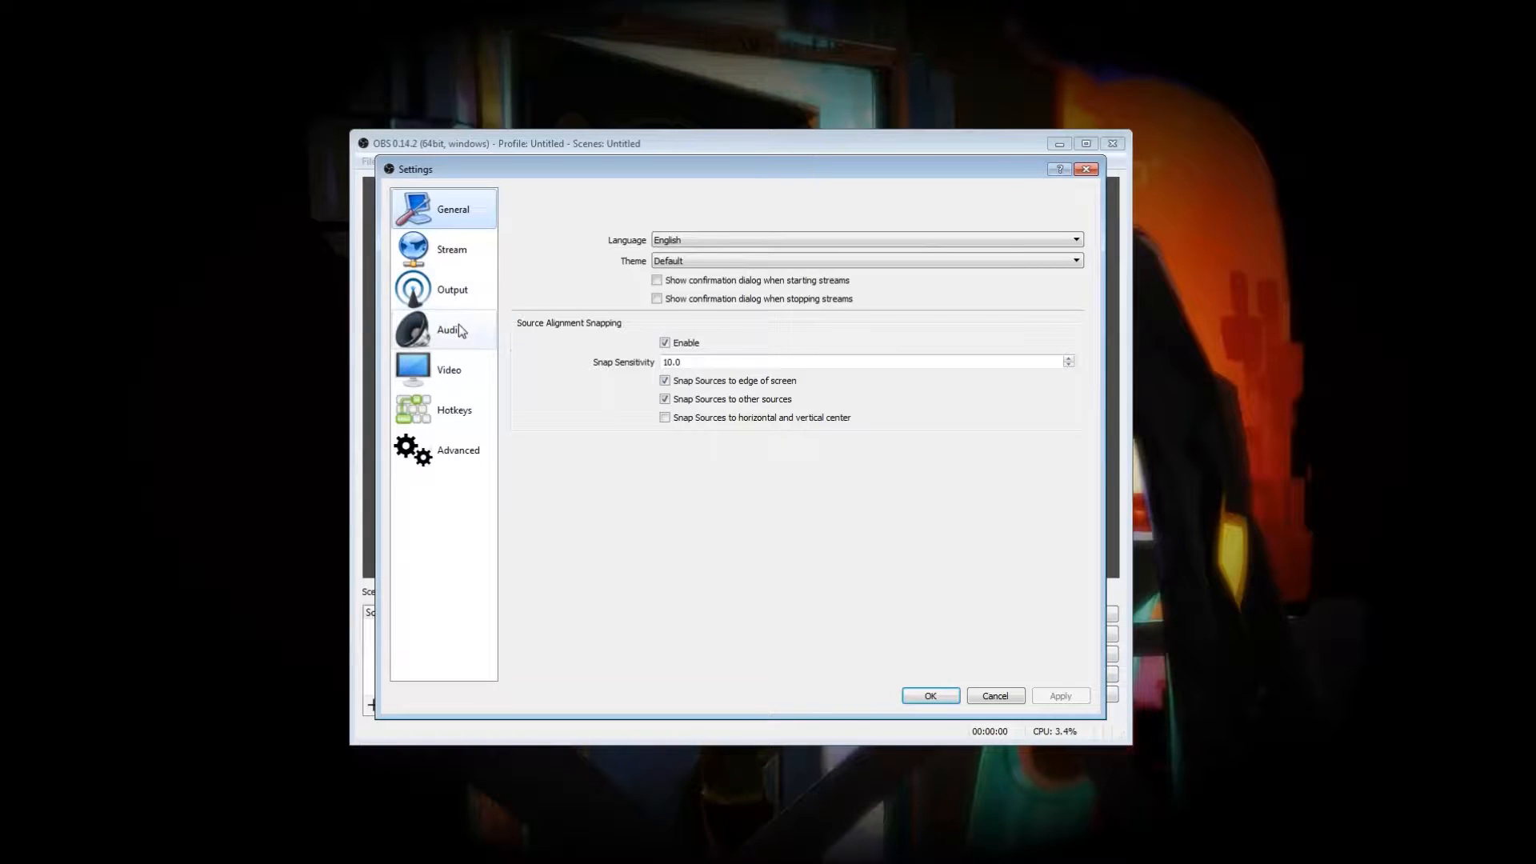
{"action": "left_click", "coordinate": [460, 302]}
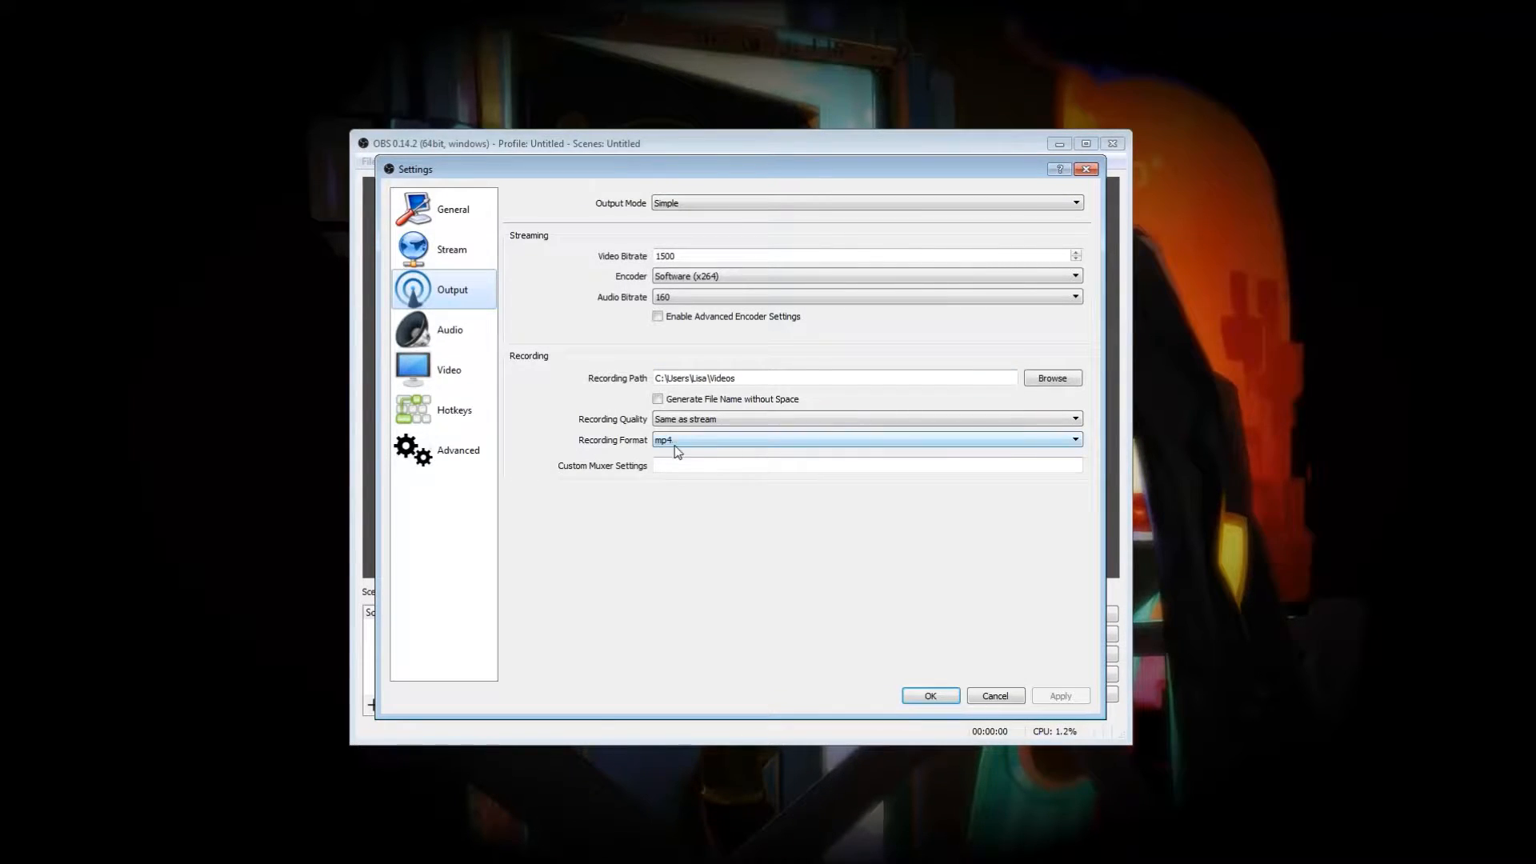
{"action": "left_click", "coordinate": [781, 449]}
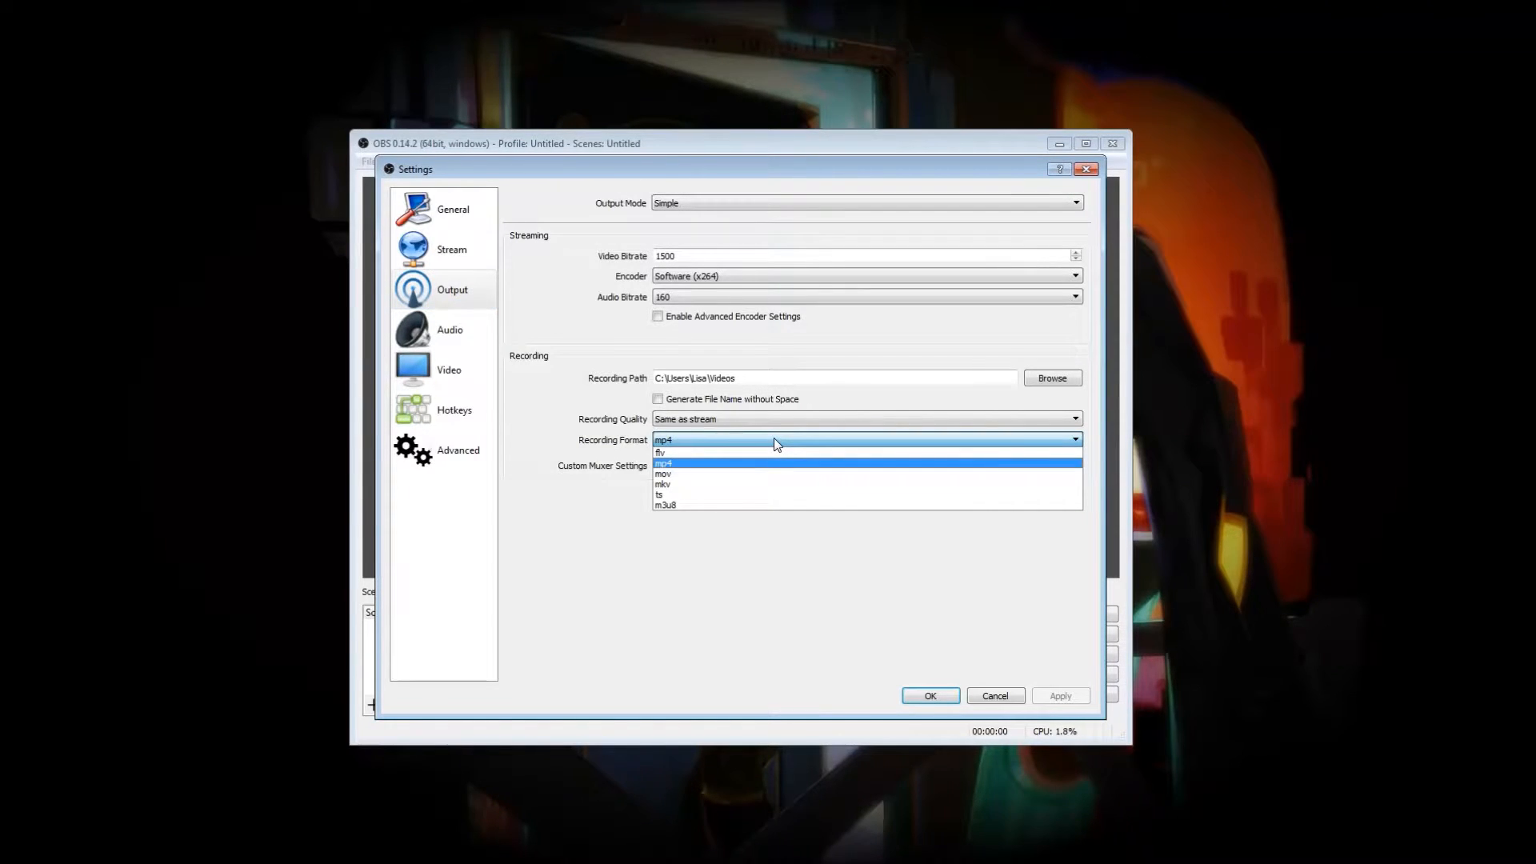
{"action": "left_click", "coordinate": [775, 439]}
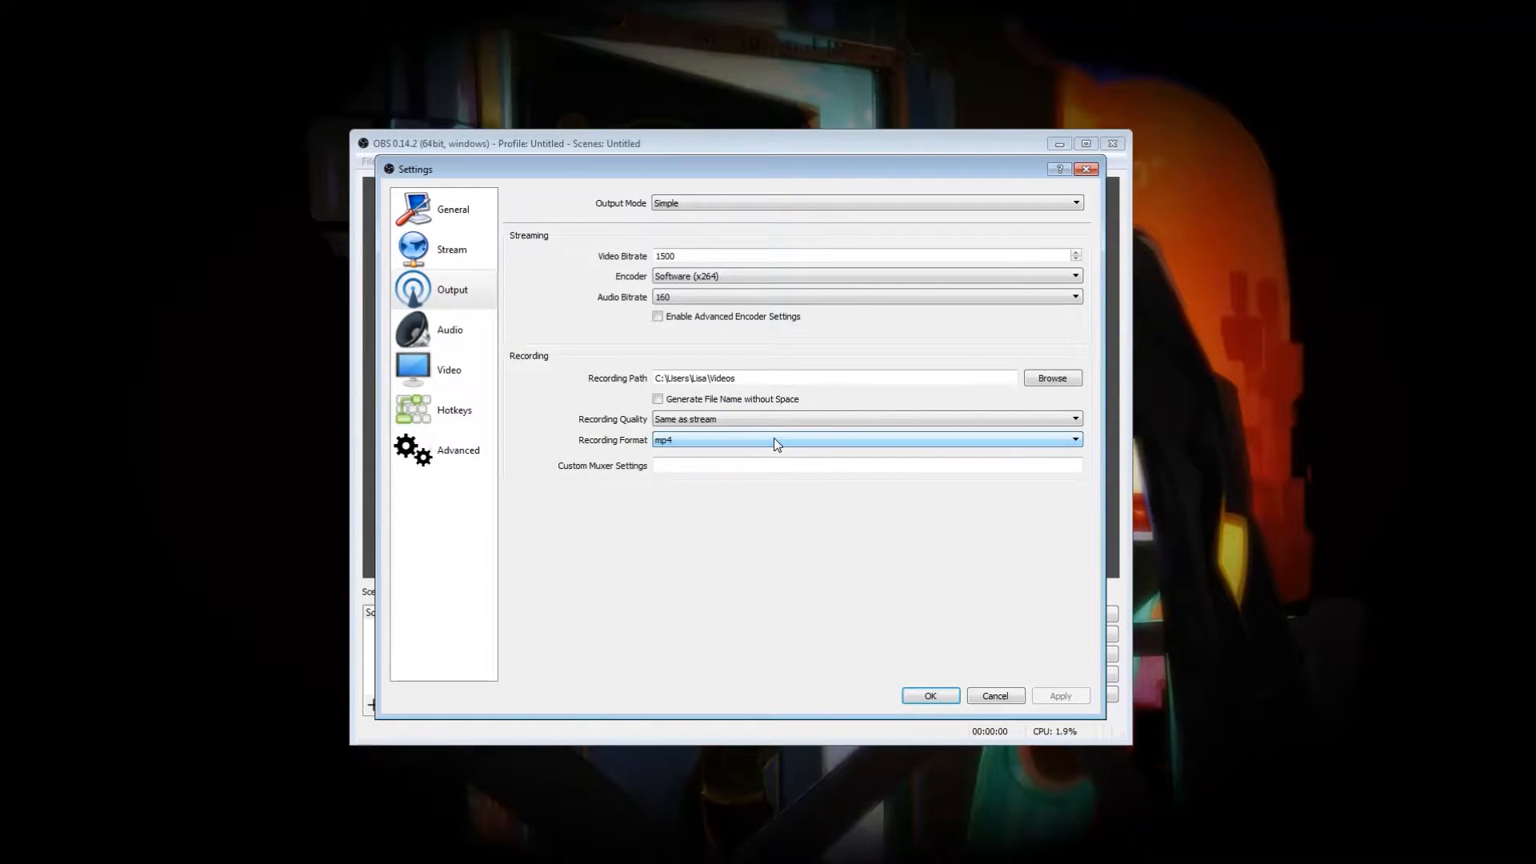
{"action": "left_click", "coordinate": [454, 365]}
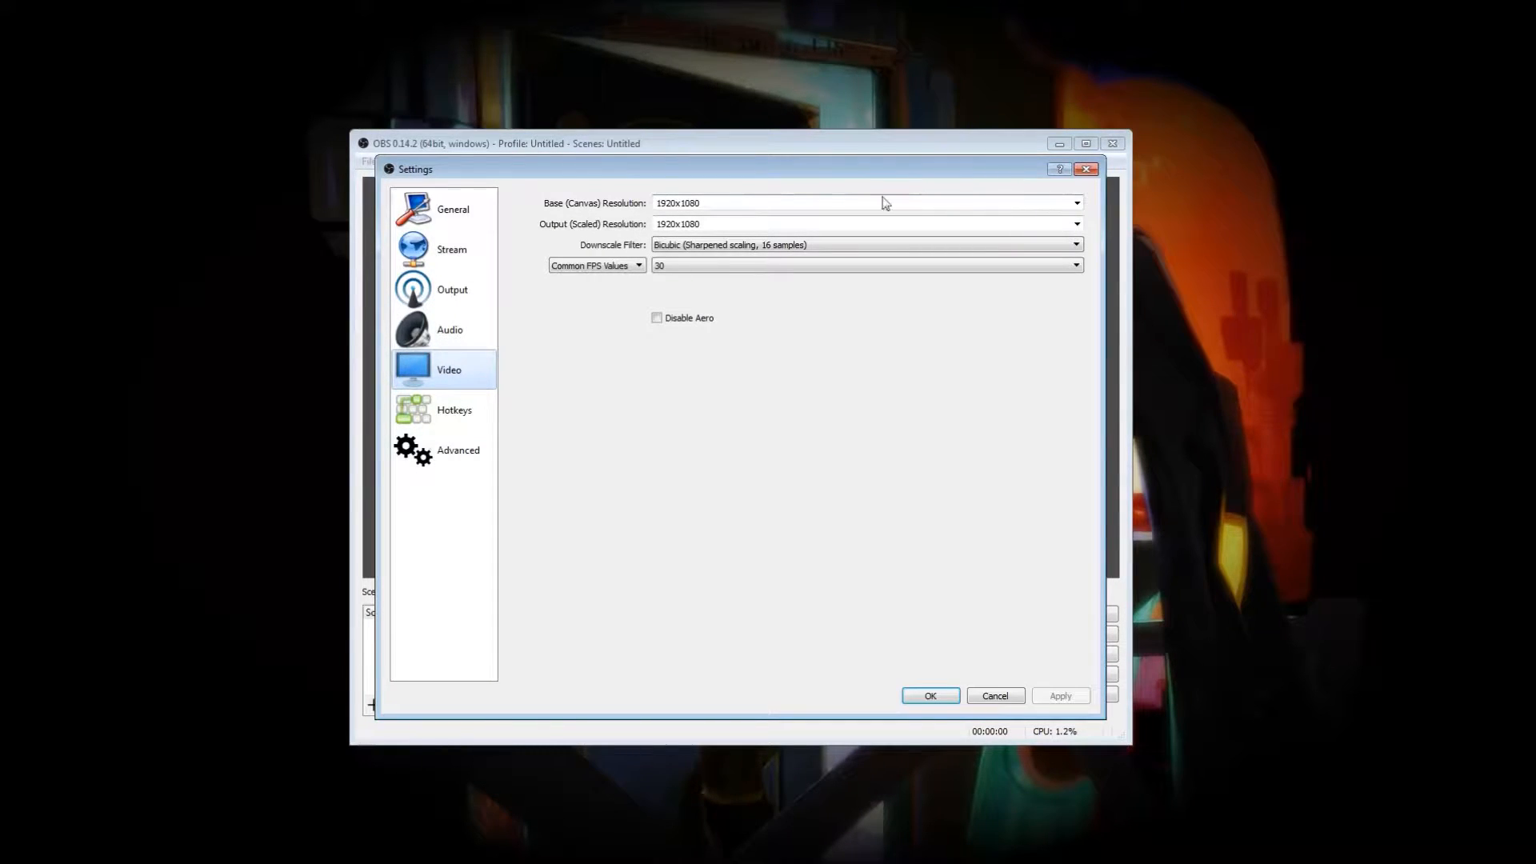
{"action": "left_click", "coordinate": [1077, 224]}
{"action": "key", "text": "Down"}
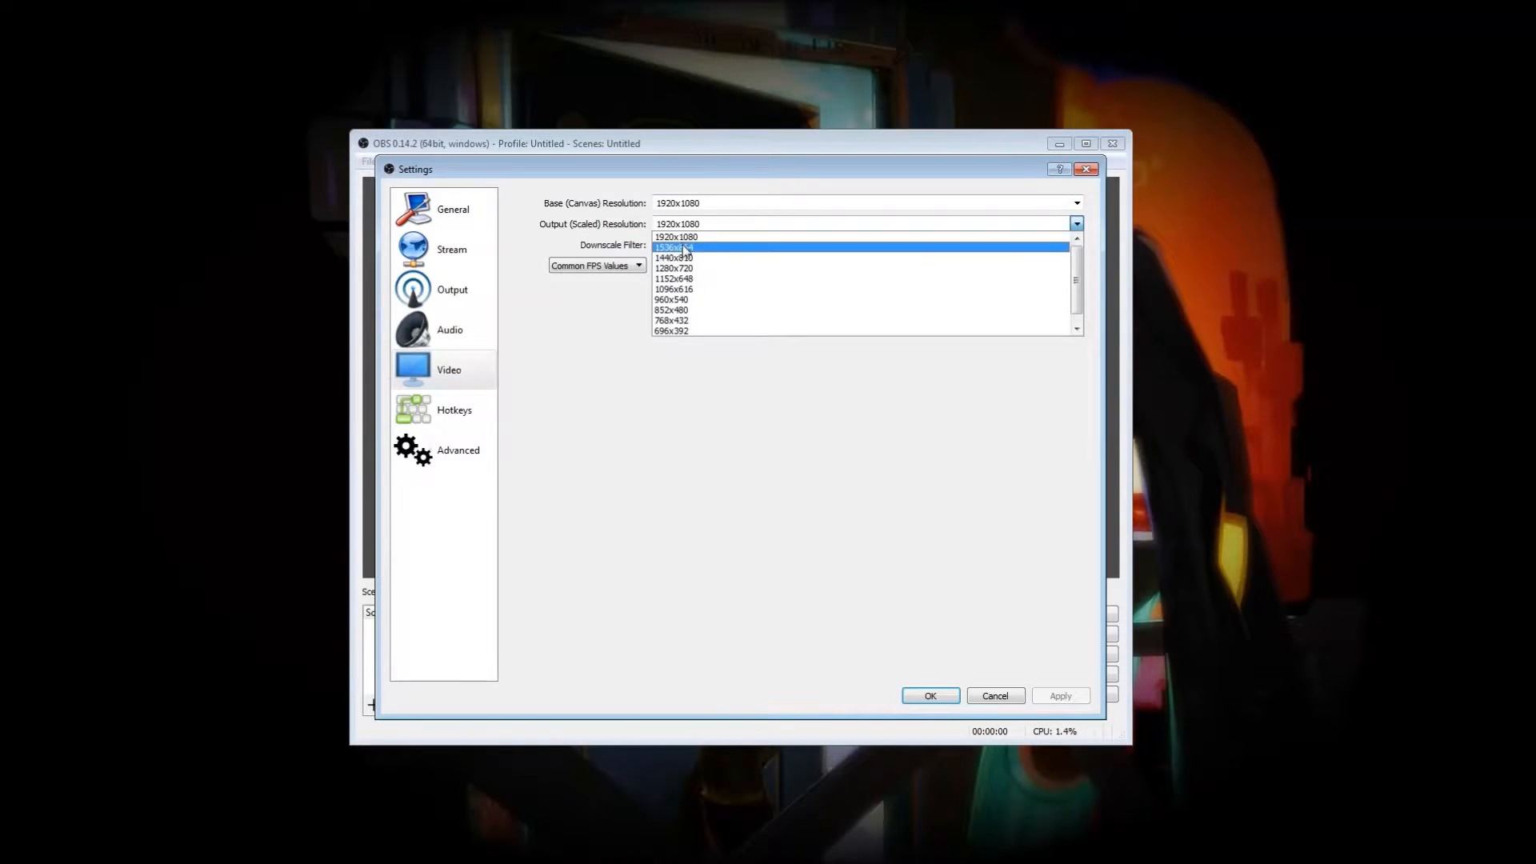
{"action": "left_click", "coordinate": [583, 226]}
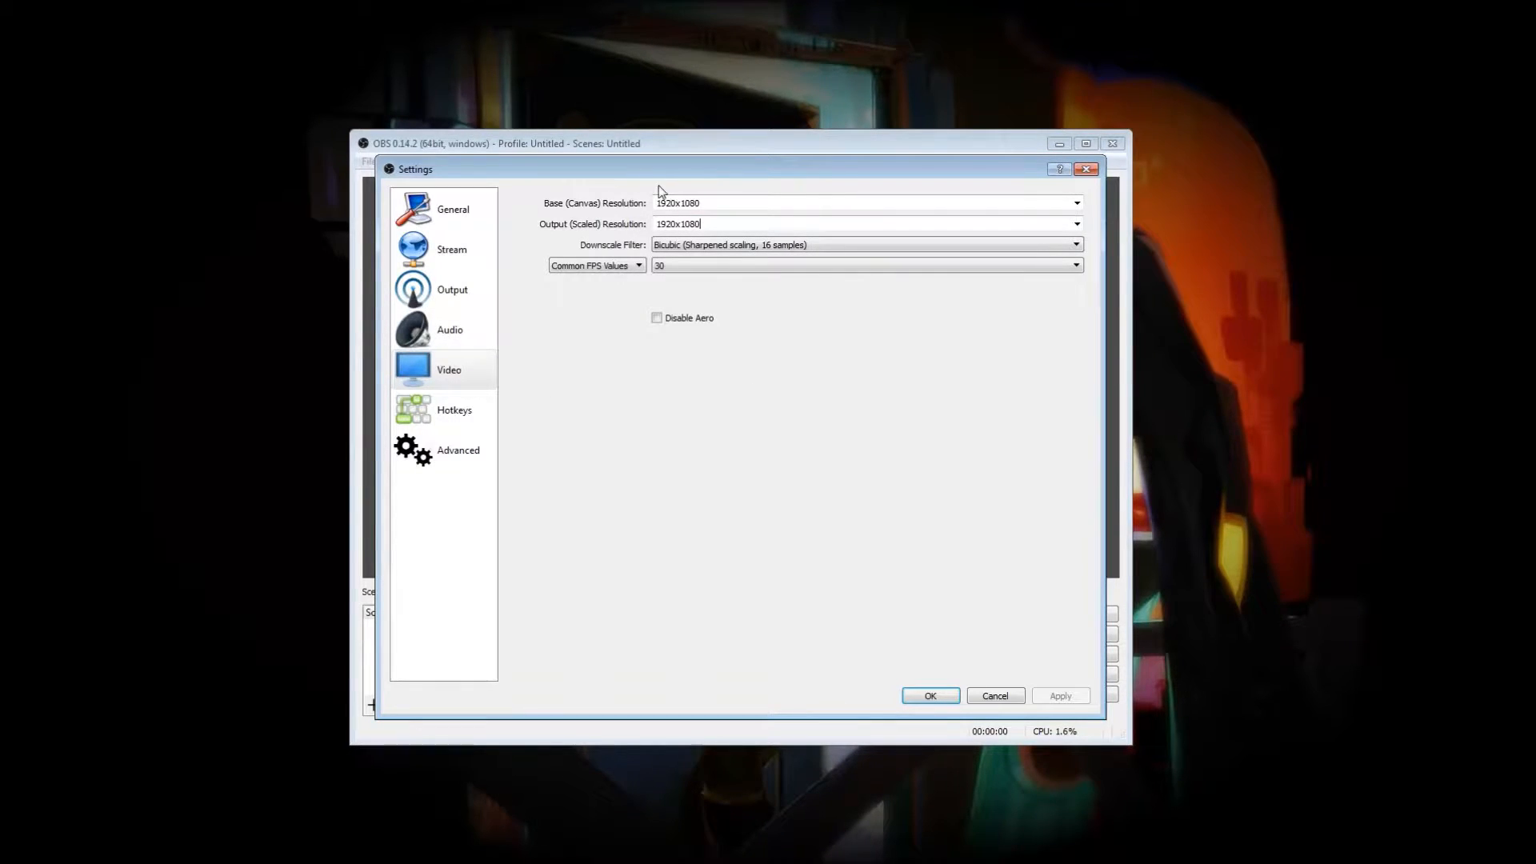
Look through the hotkey and general settings, examine the streaming video bitrate in the output settings, and close the settings.
{"action": "left_click", "coordinate": [465, 452]}
{"action": "left_click", "coordinate": [463, 420]}
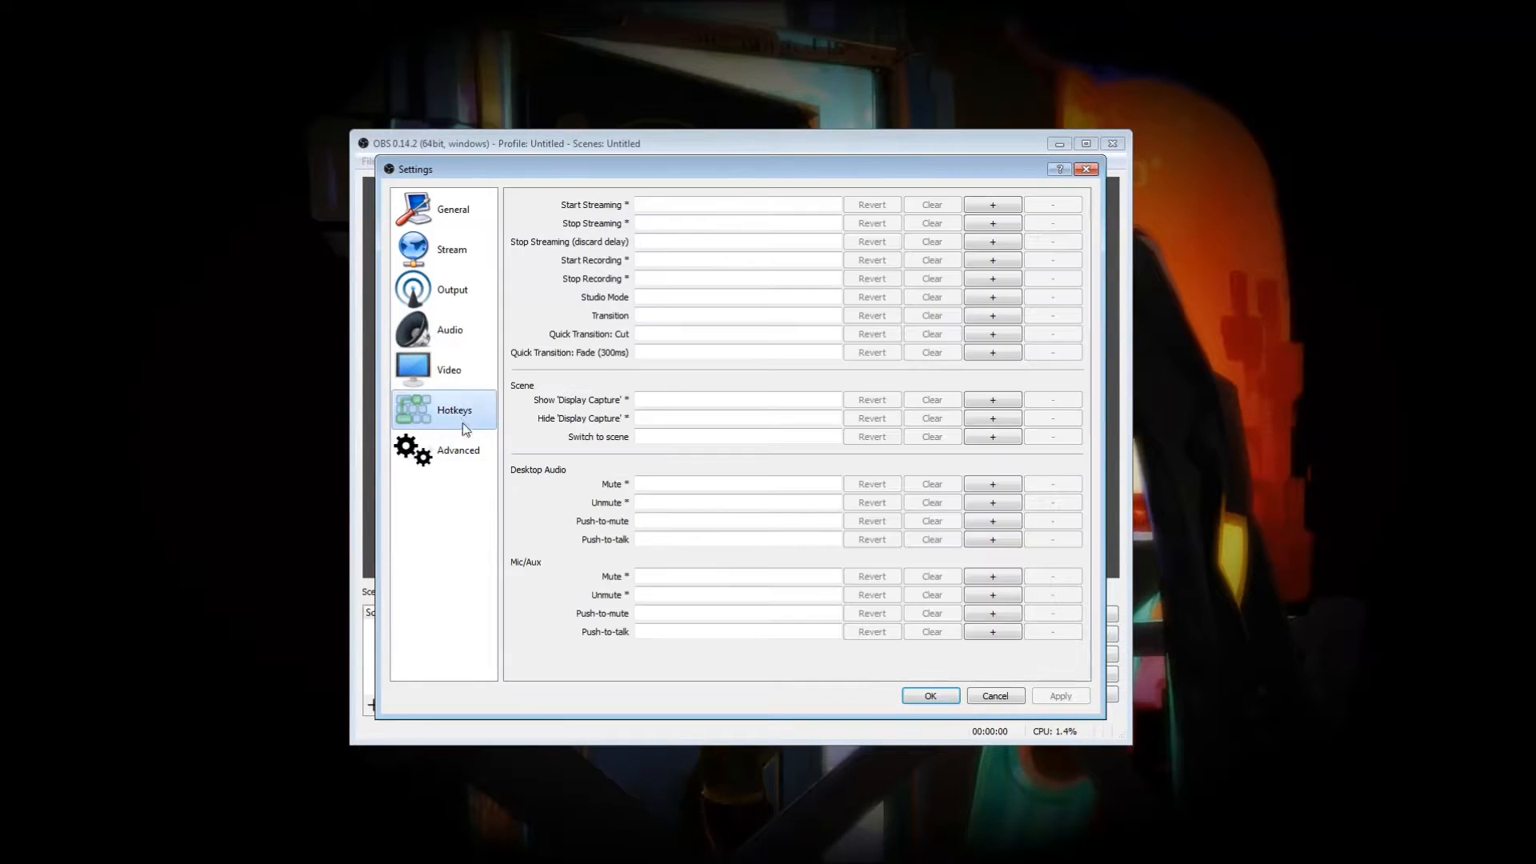
{"action": "left_click", "coordinate": [454, 218]}
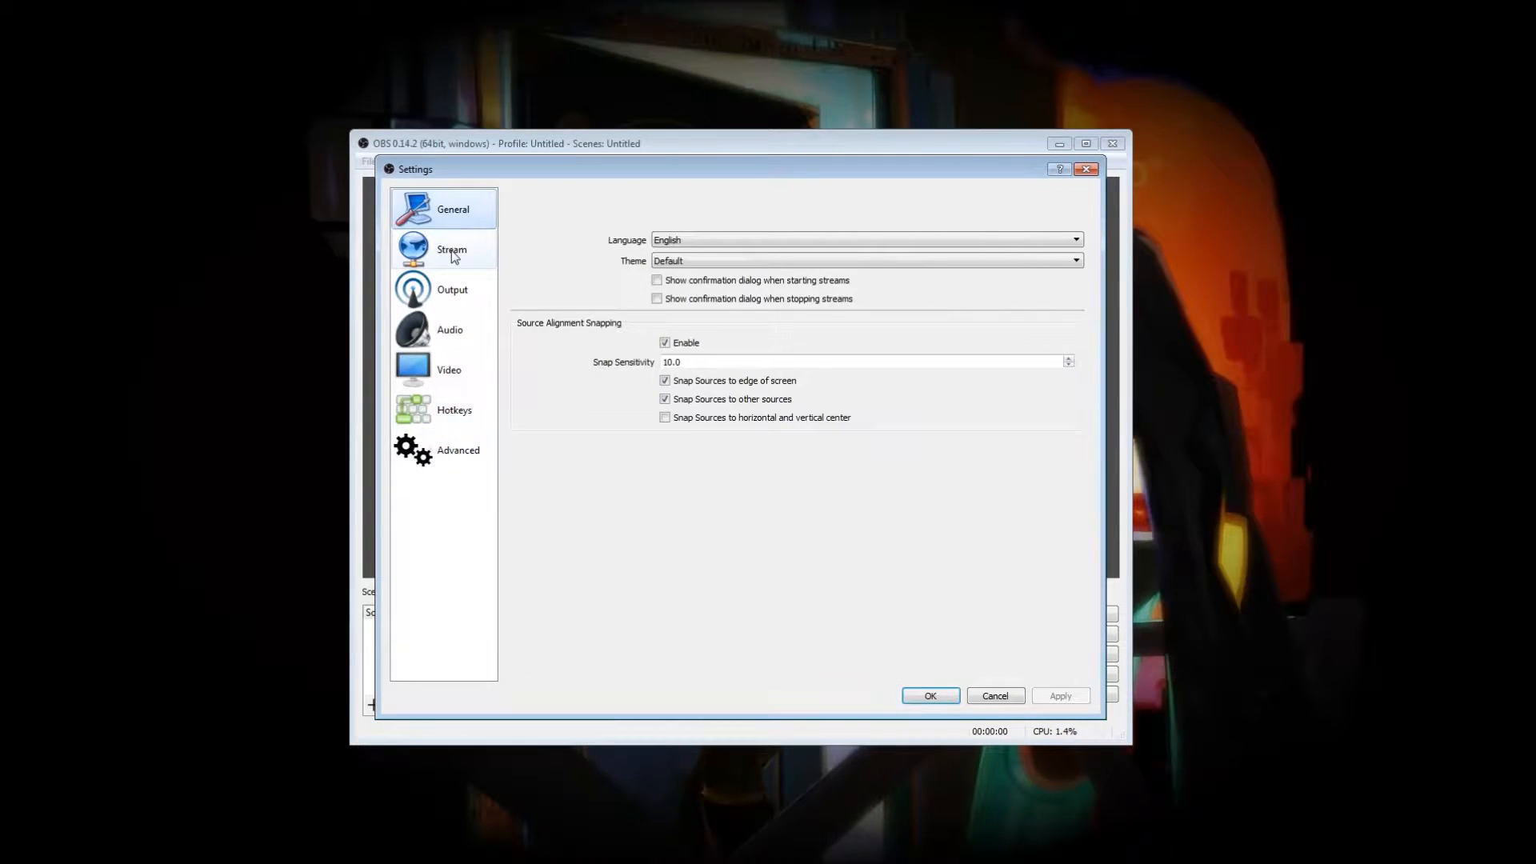
{"action": "left_click", "coordinate": [458, 301]}
{"action": "left_click", "coordinate": [741, 253]}
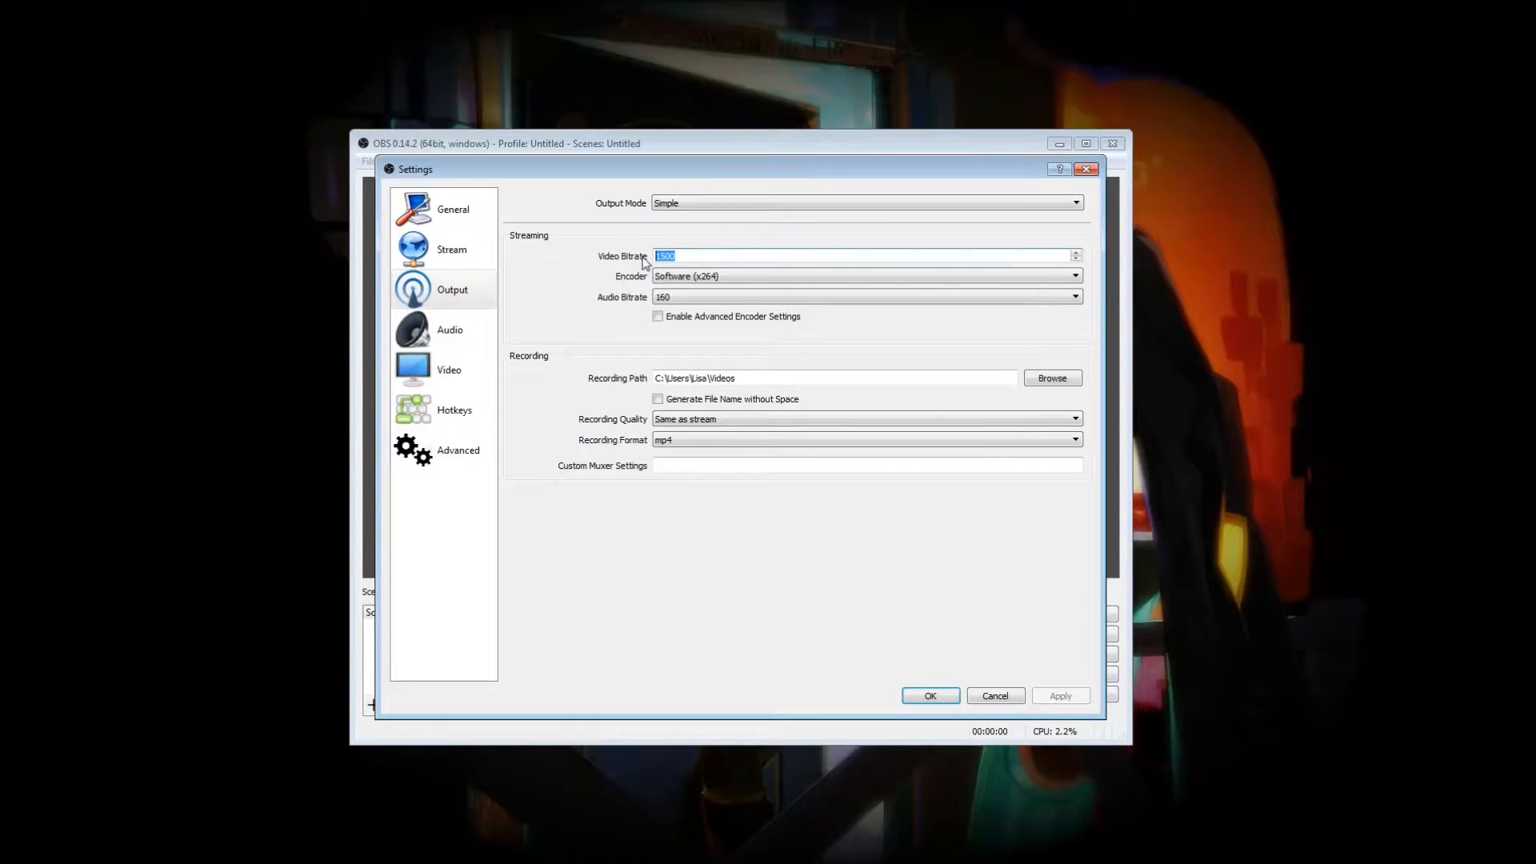
{"action": "left_click", "coordinate": [685, 254]}
{"action": "left_click", "coordinate": [931, 696]}
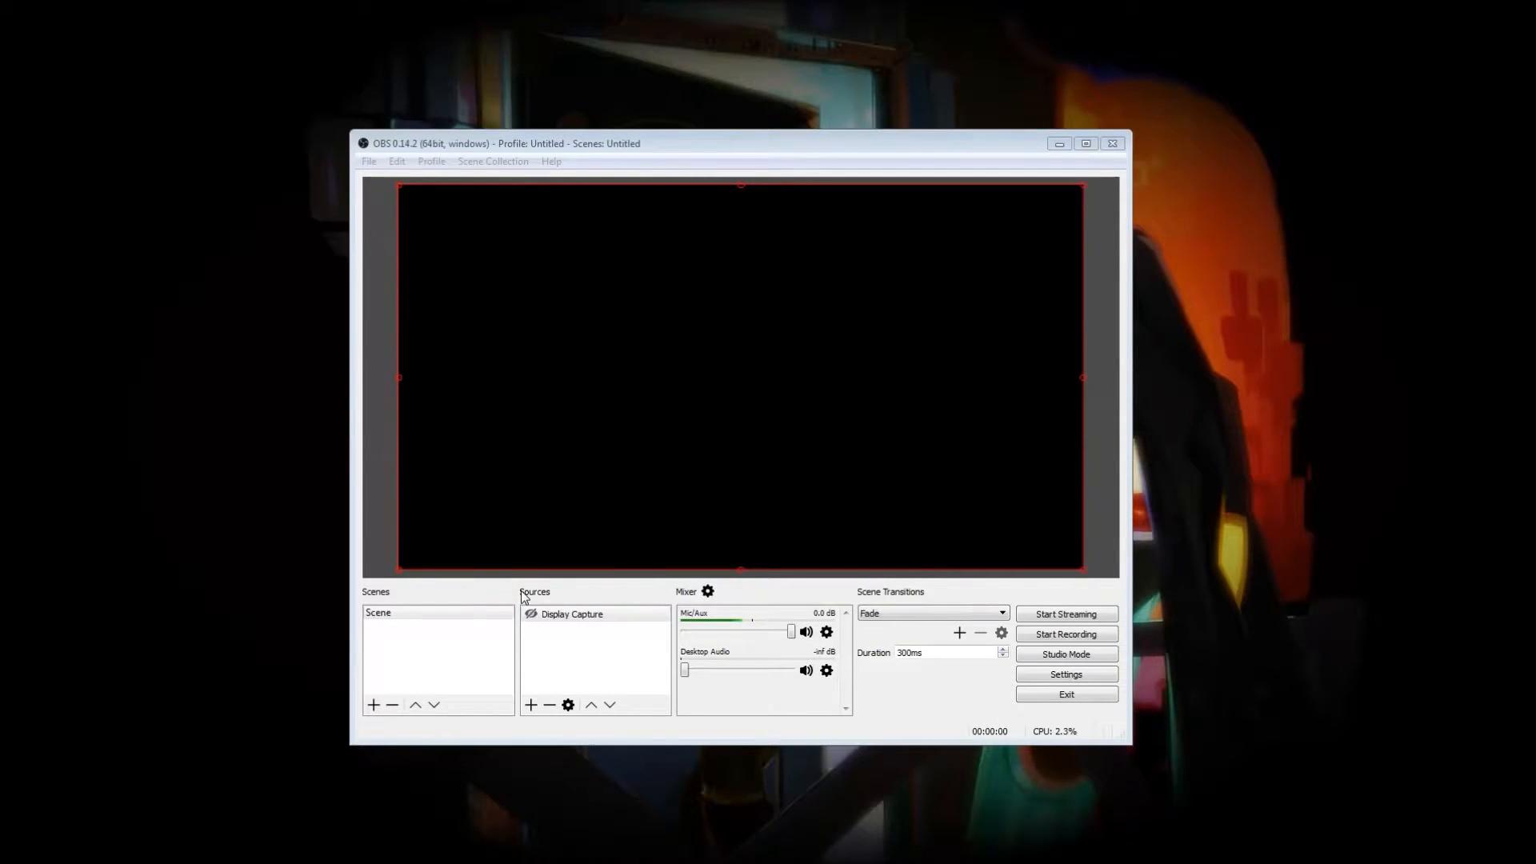
Add a new scene named Painting, compare it with the original scene, and leave Painting selected.
{"action": "left_click", "coordinate": [373, 705]}
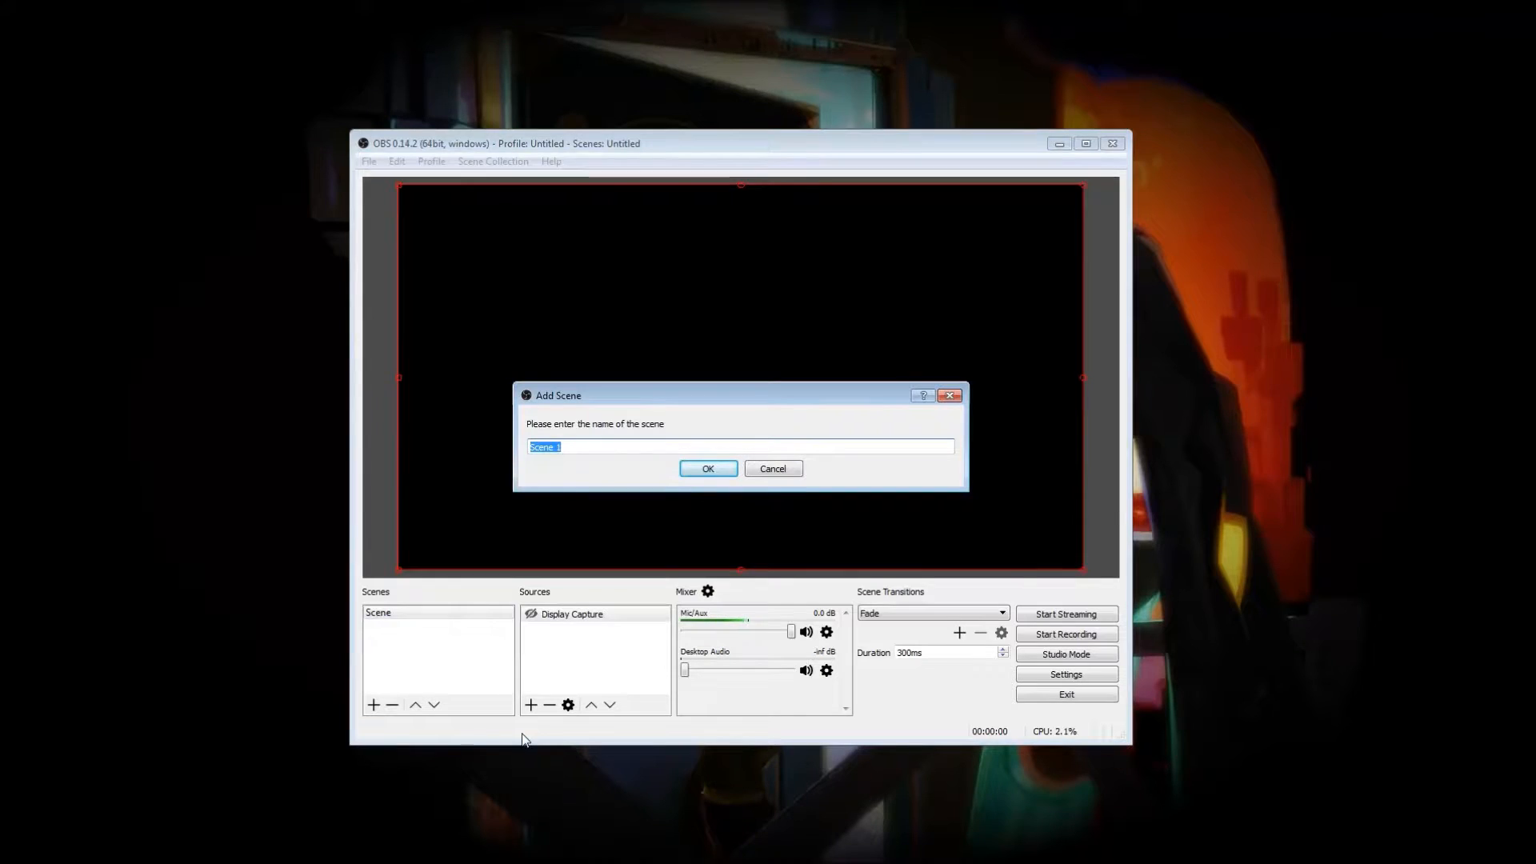
{"action": "type", "text": "Painting"}
{"action": "left_click", "coordinate": [719, 472]}
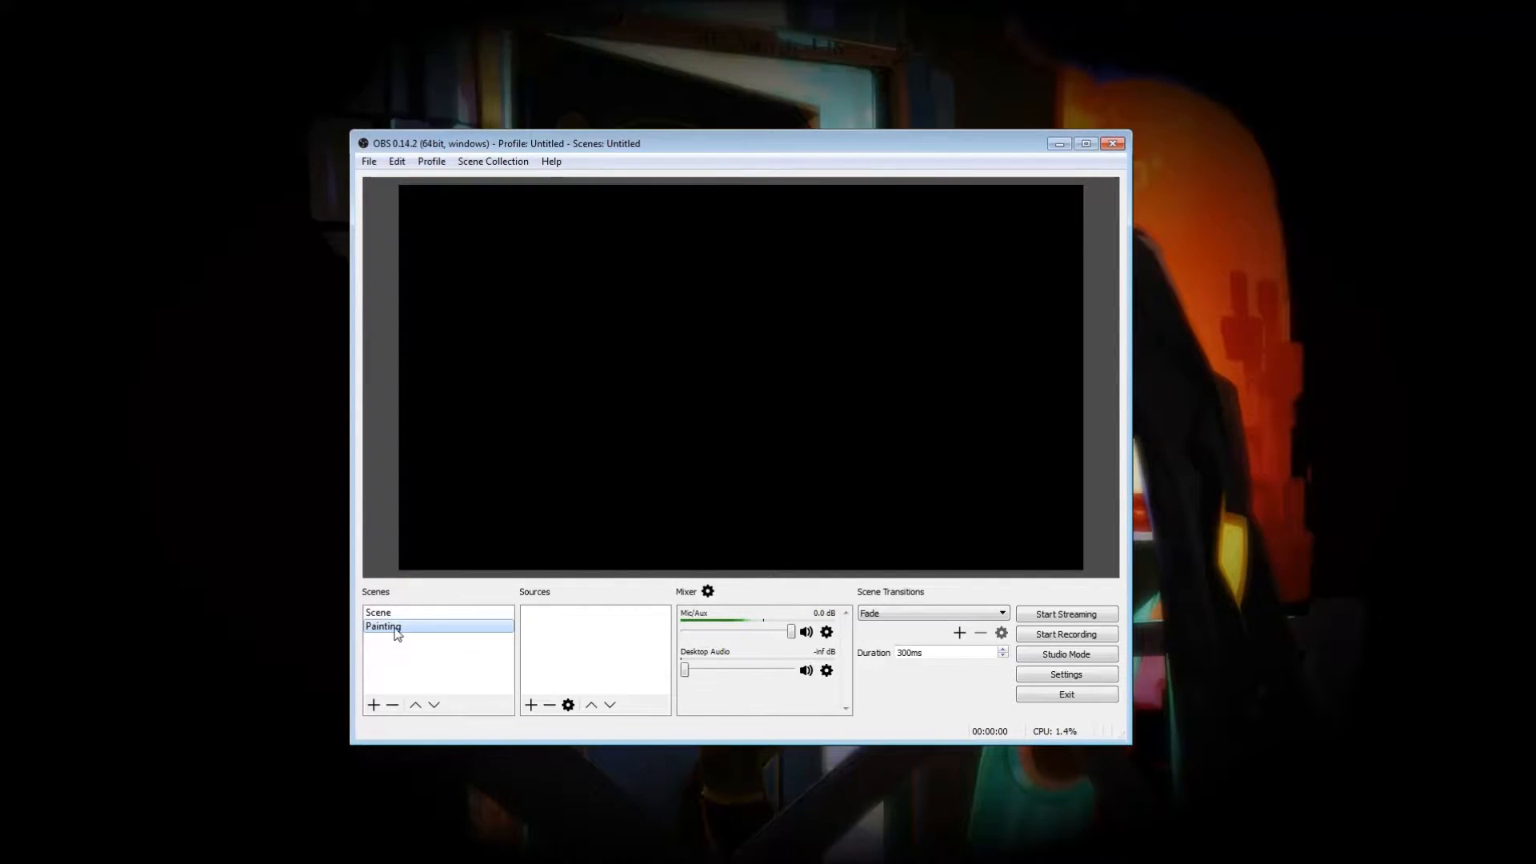
{"action": "left_click", "coordinate": [419, 612]}
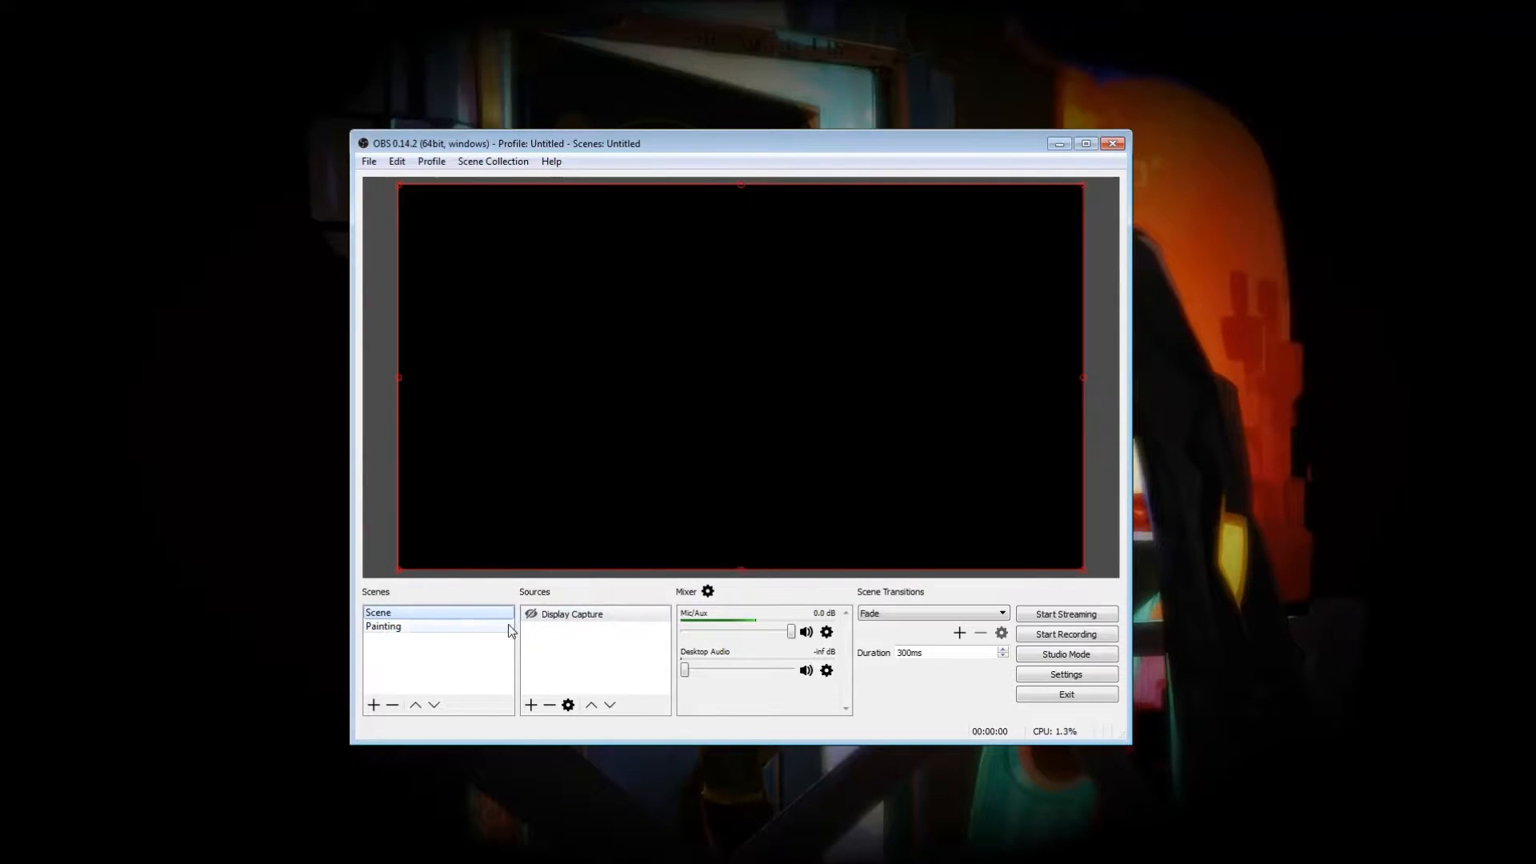
{"action": "left_click", "coordinate": [434, 628]}
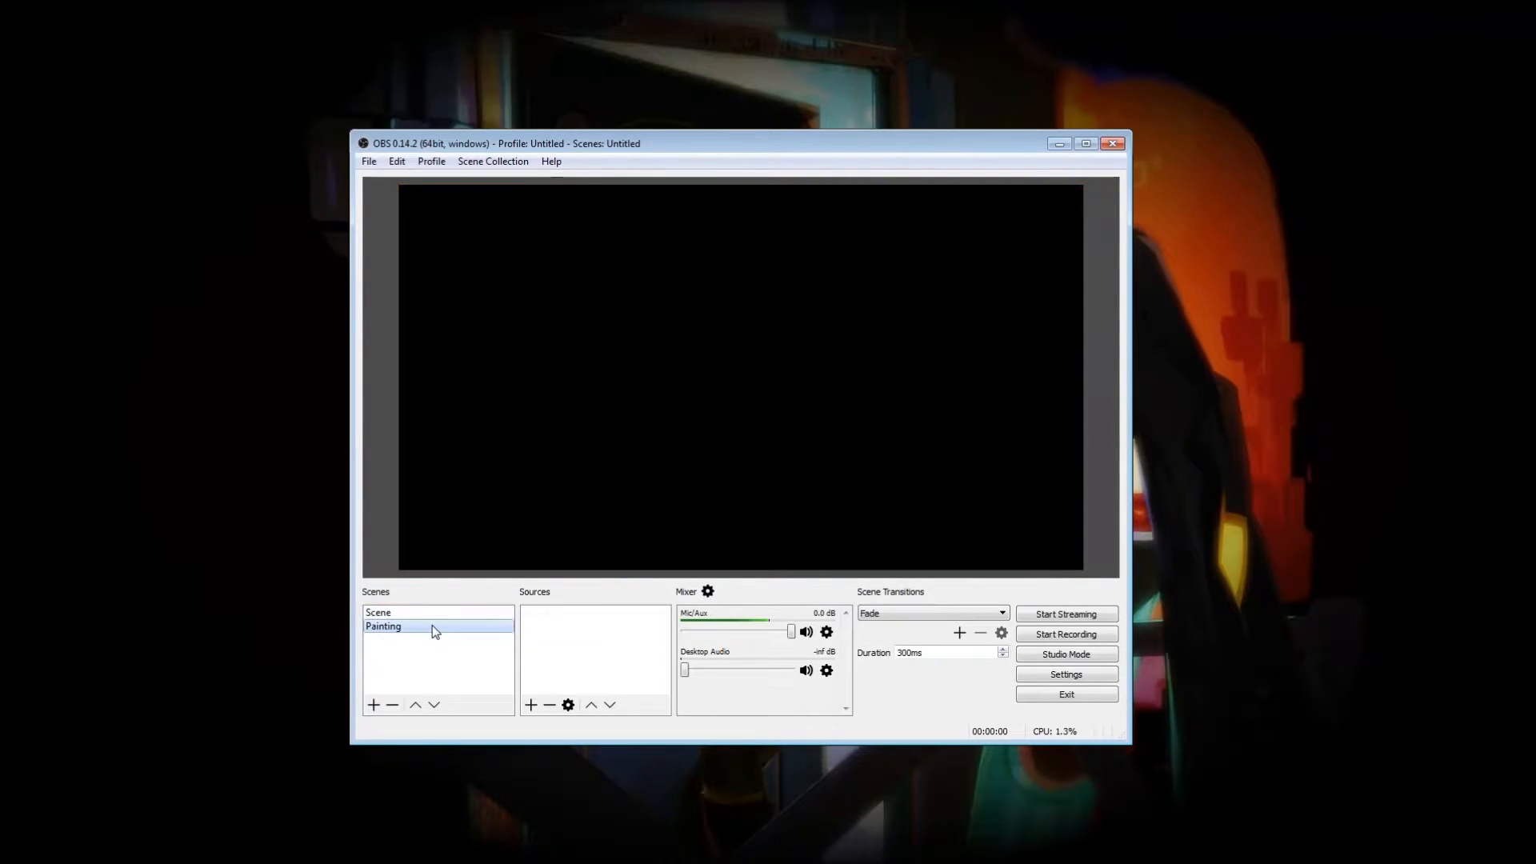
Create a new display capture source in the Painting scene with its default name.
{"action": "right_click", "coordinate": [558, 632]}
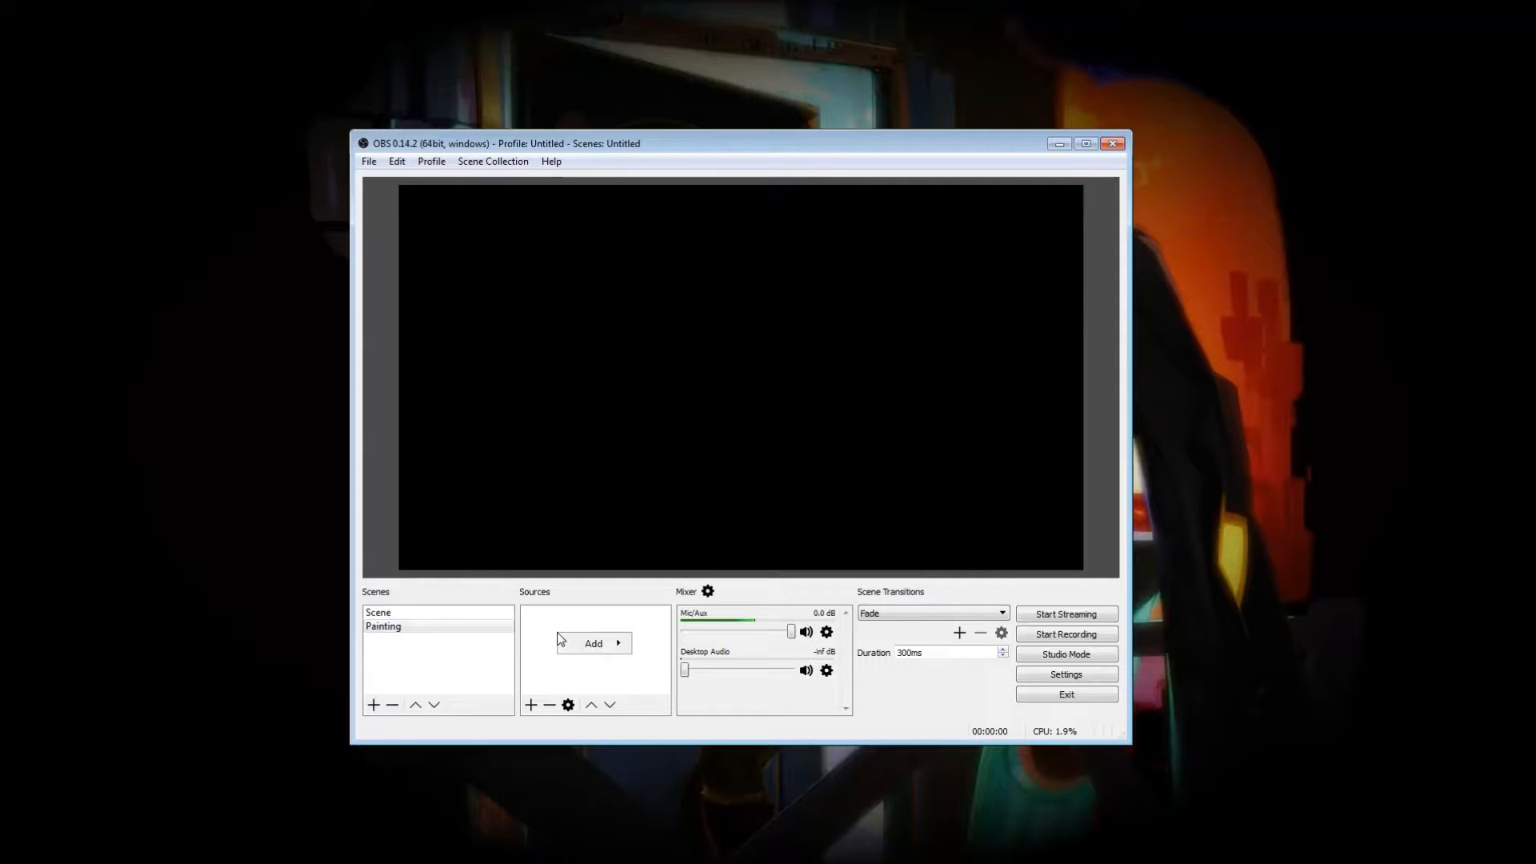
{"action": "mouse_move", "coordinate": [593, 645]}
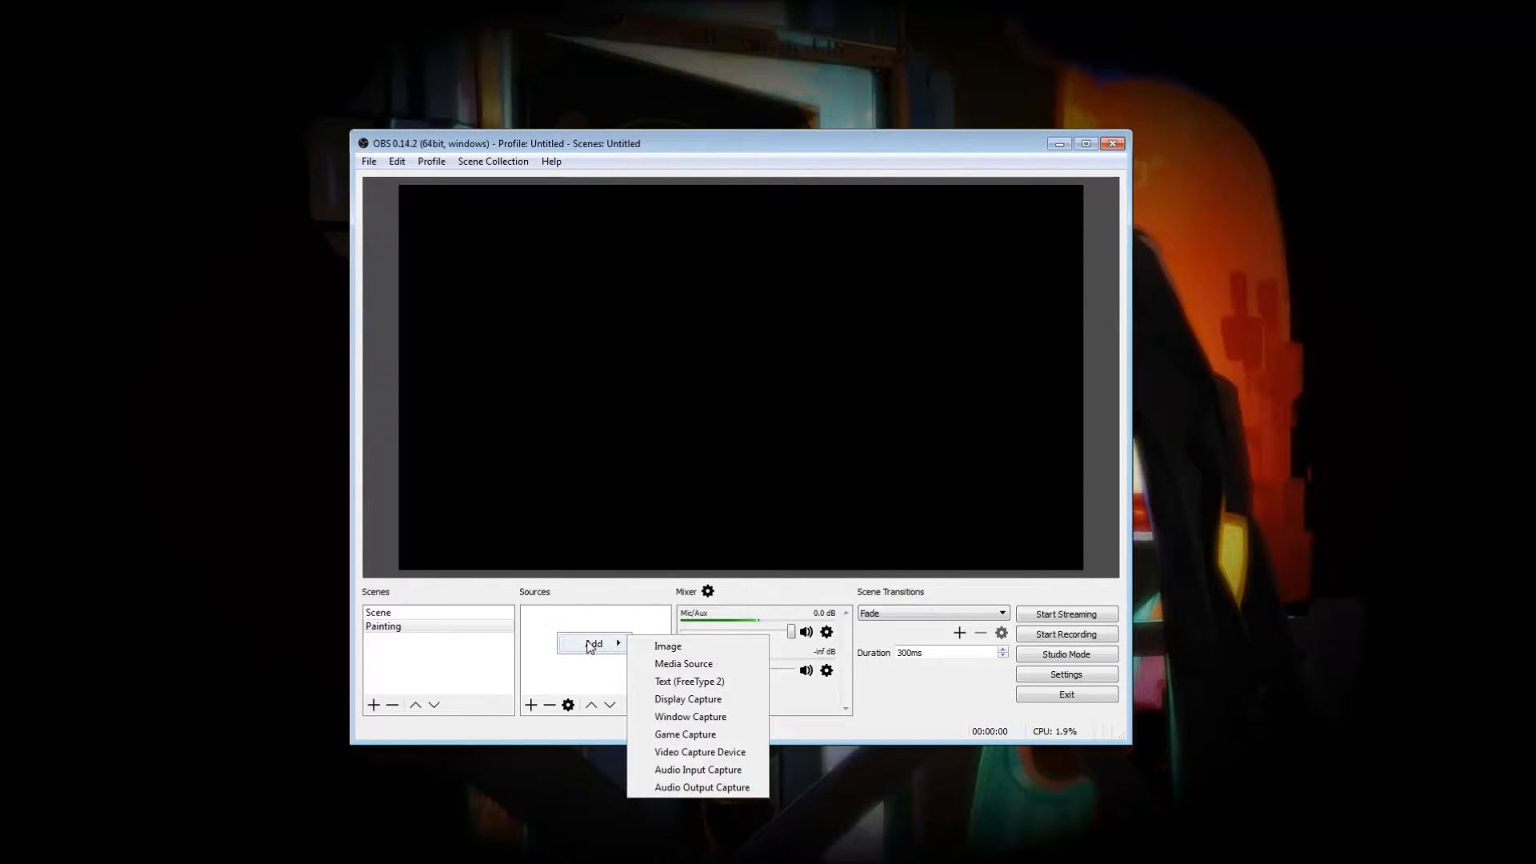
{"action": "left_click", "coordinate": [701, 700]}
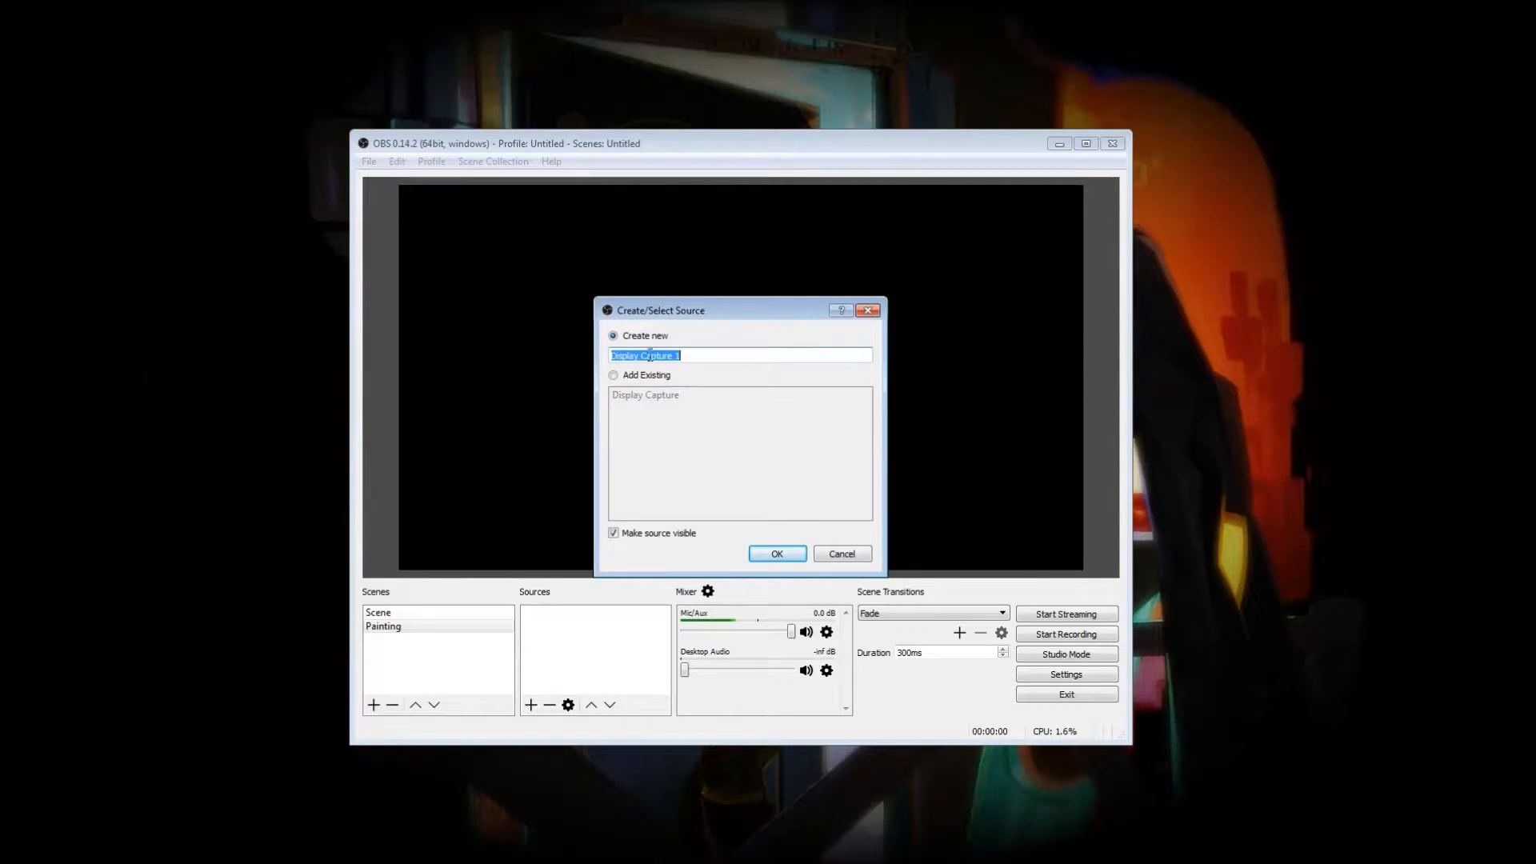
{"action": "left_click", "coordinate": [783, 554]}
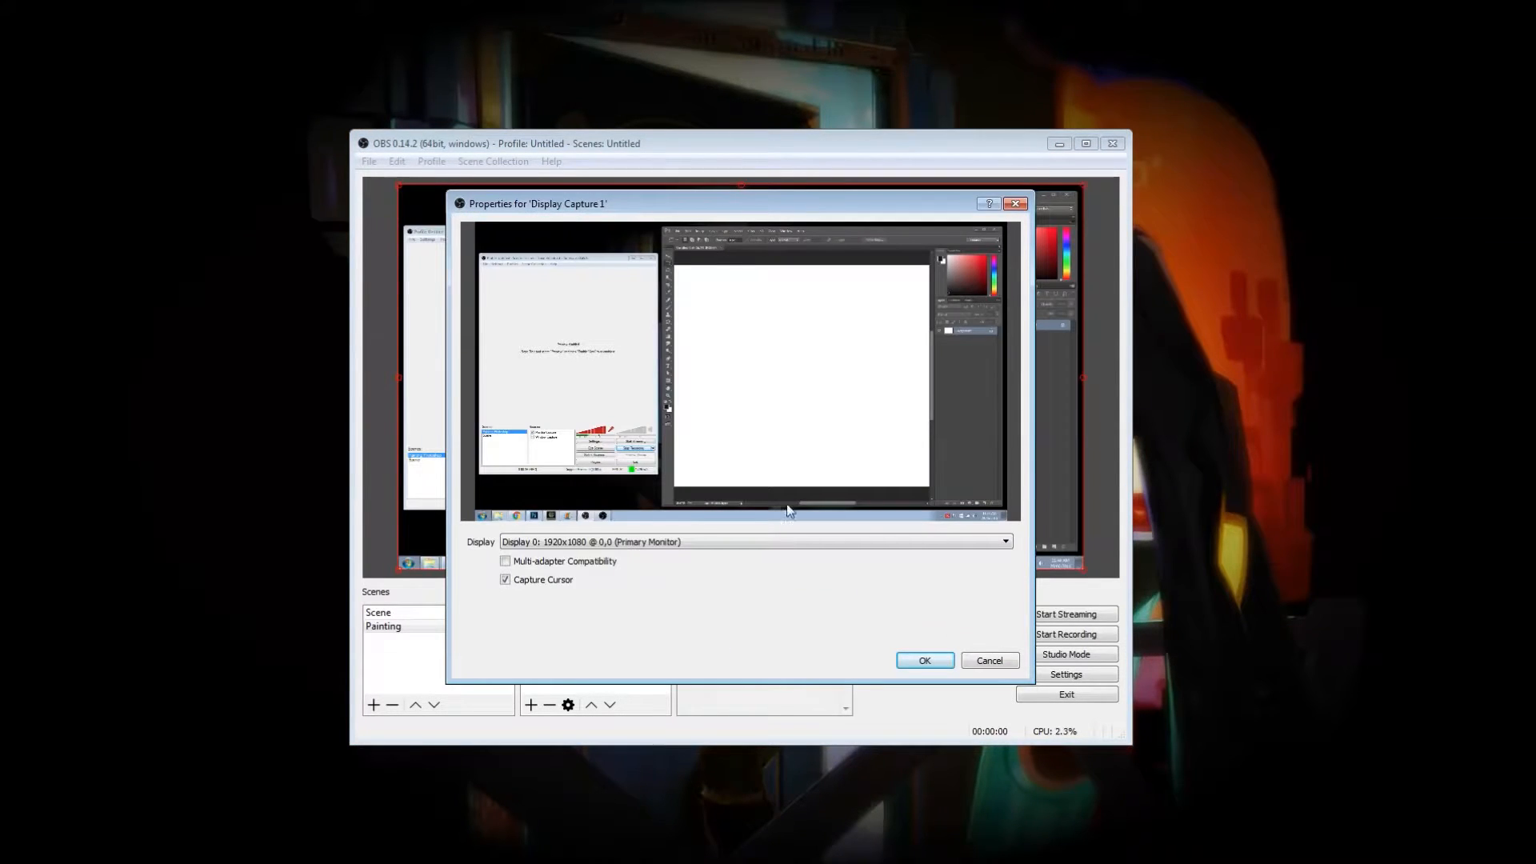
Preview Display 1 as the captured monitor, set the source back to Display 0 (Primary Monitor), and accept its properties.
{"action": "left_click", "coordinate": [596, 544]}
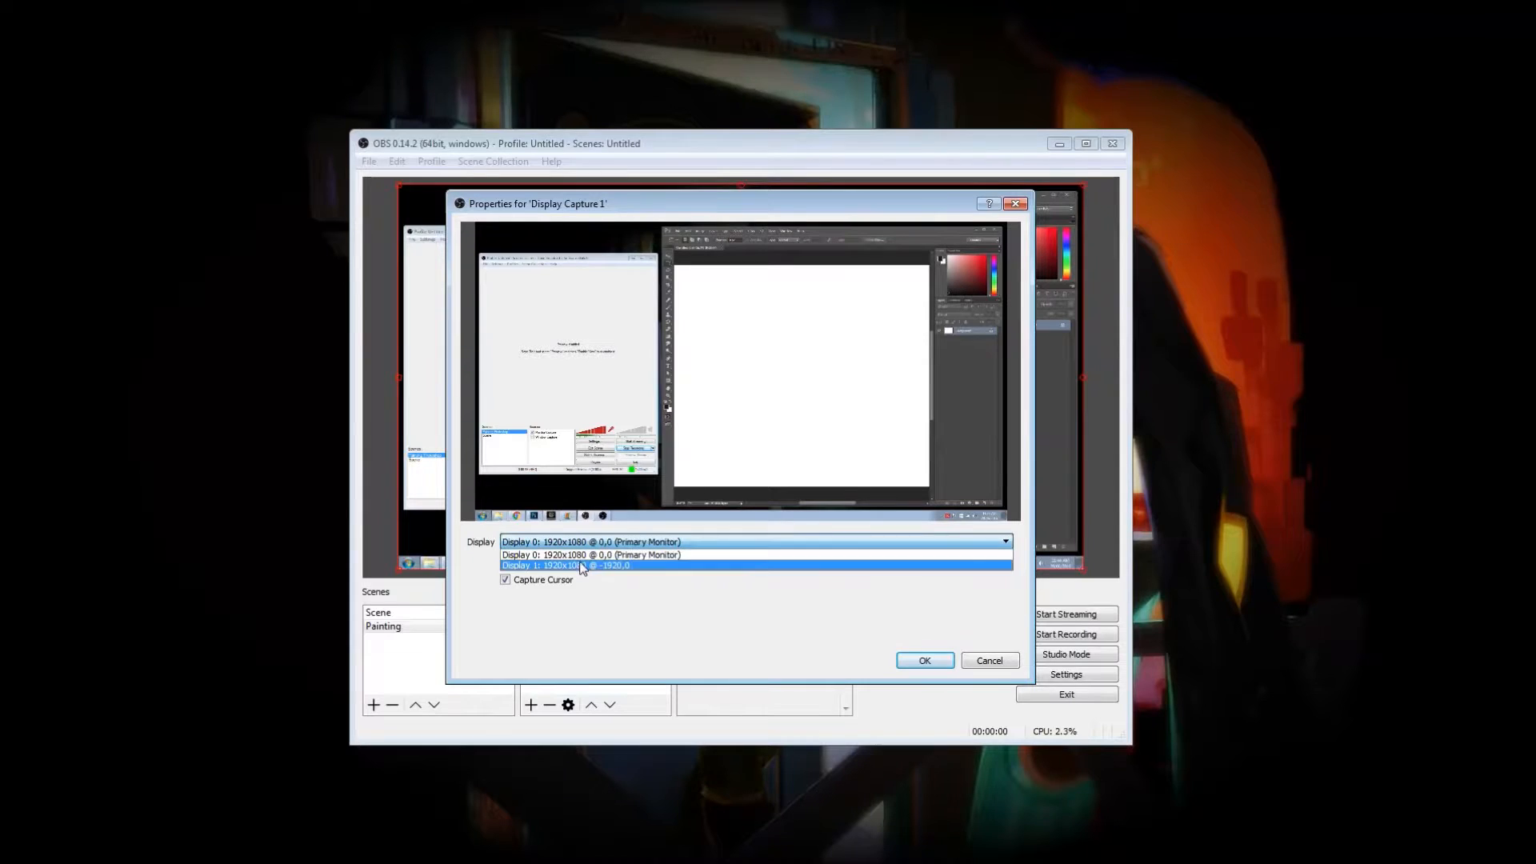
{"action": "left_click", "coordinate": [581, 565]}
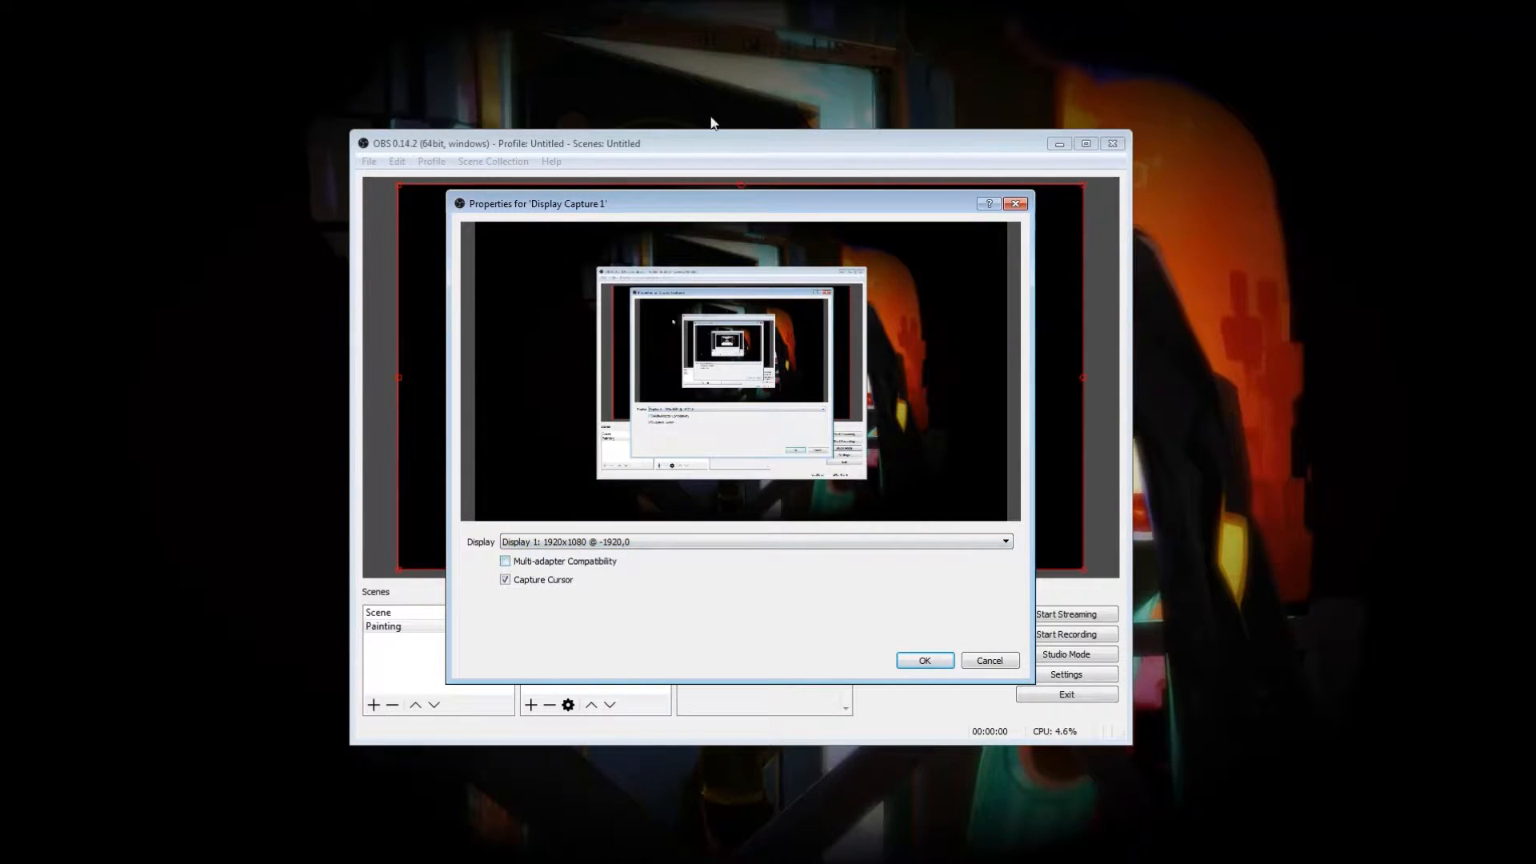
{"action": "left_click", "coordinate": [558, 544]}
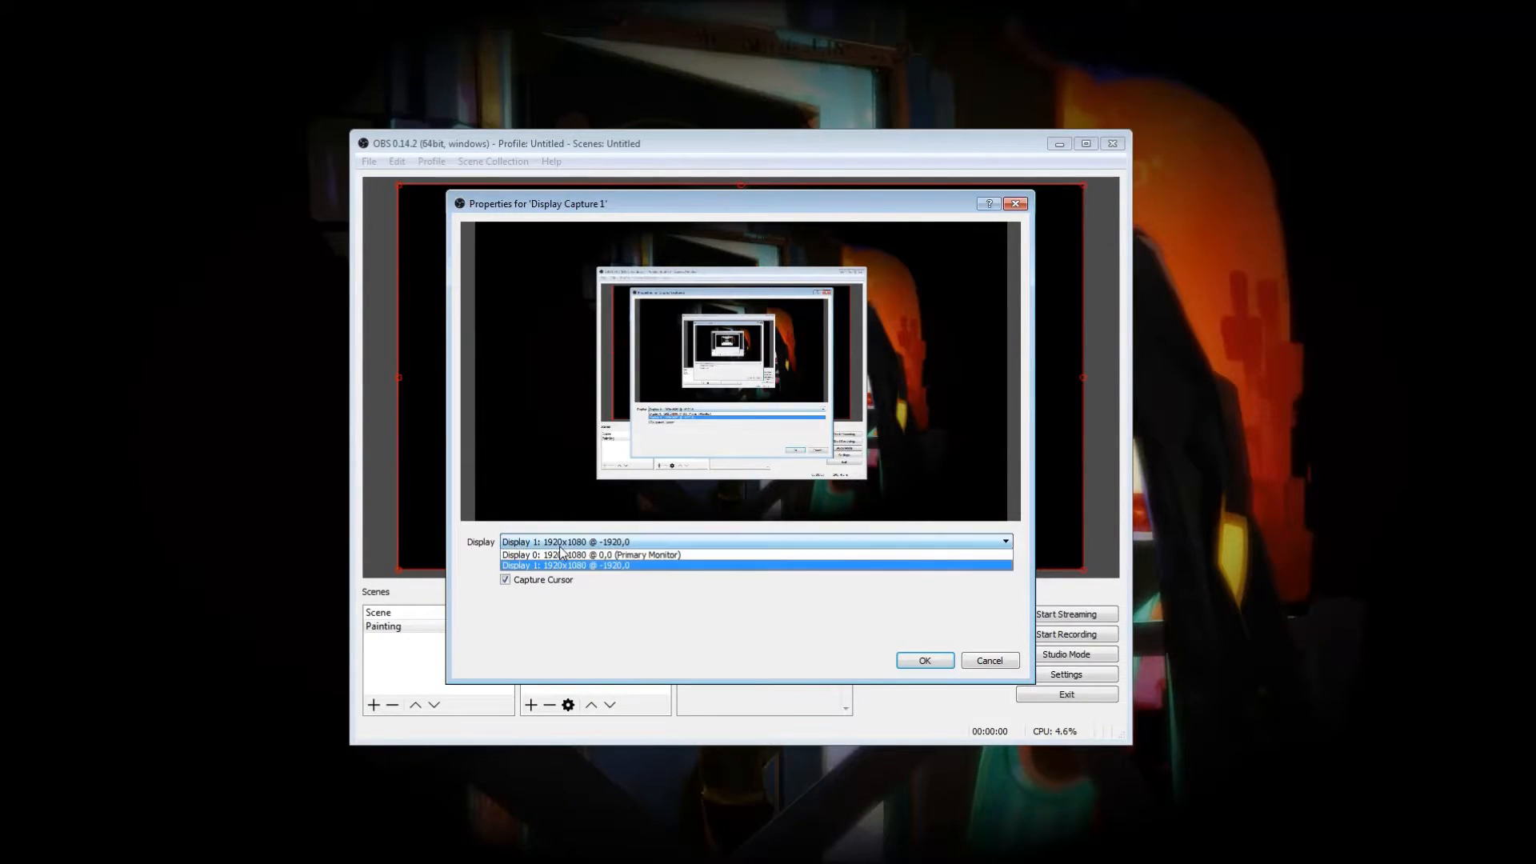
{"action": "left_click", "coordinate": [560, 555]}
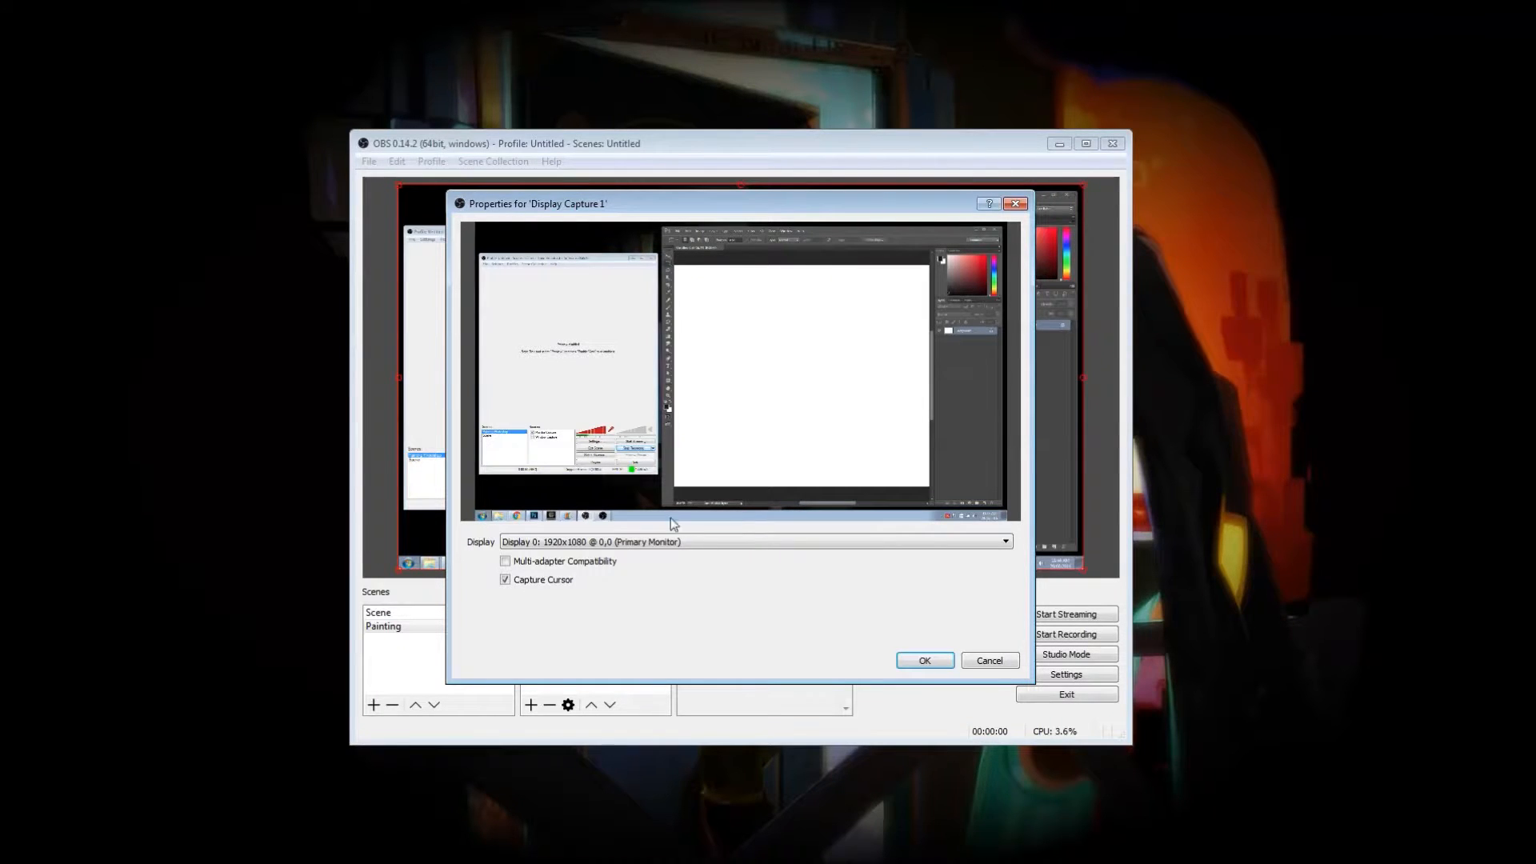
{"action": "left_click", "coordinate": [925, 660]}
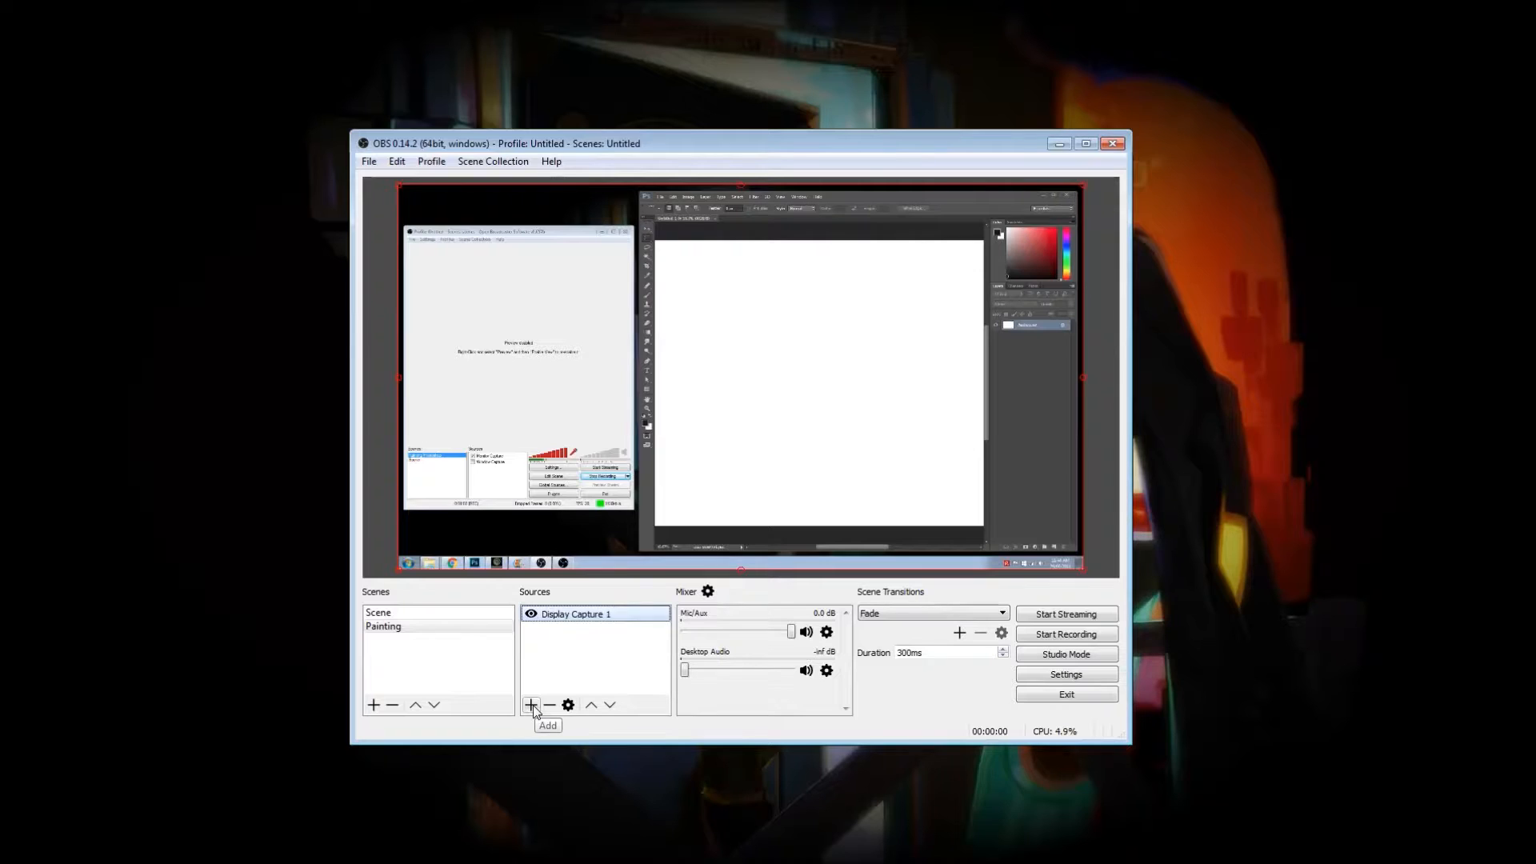
Hide the display capture and create a new window capture source in the Painting scene.
{"action": "left_click", "coordinate": [531, 614]}
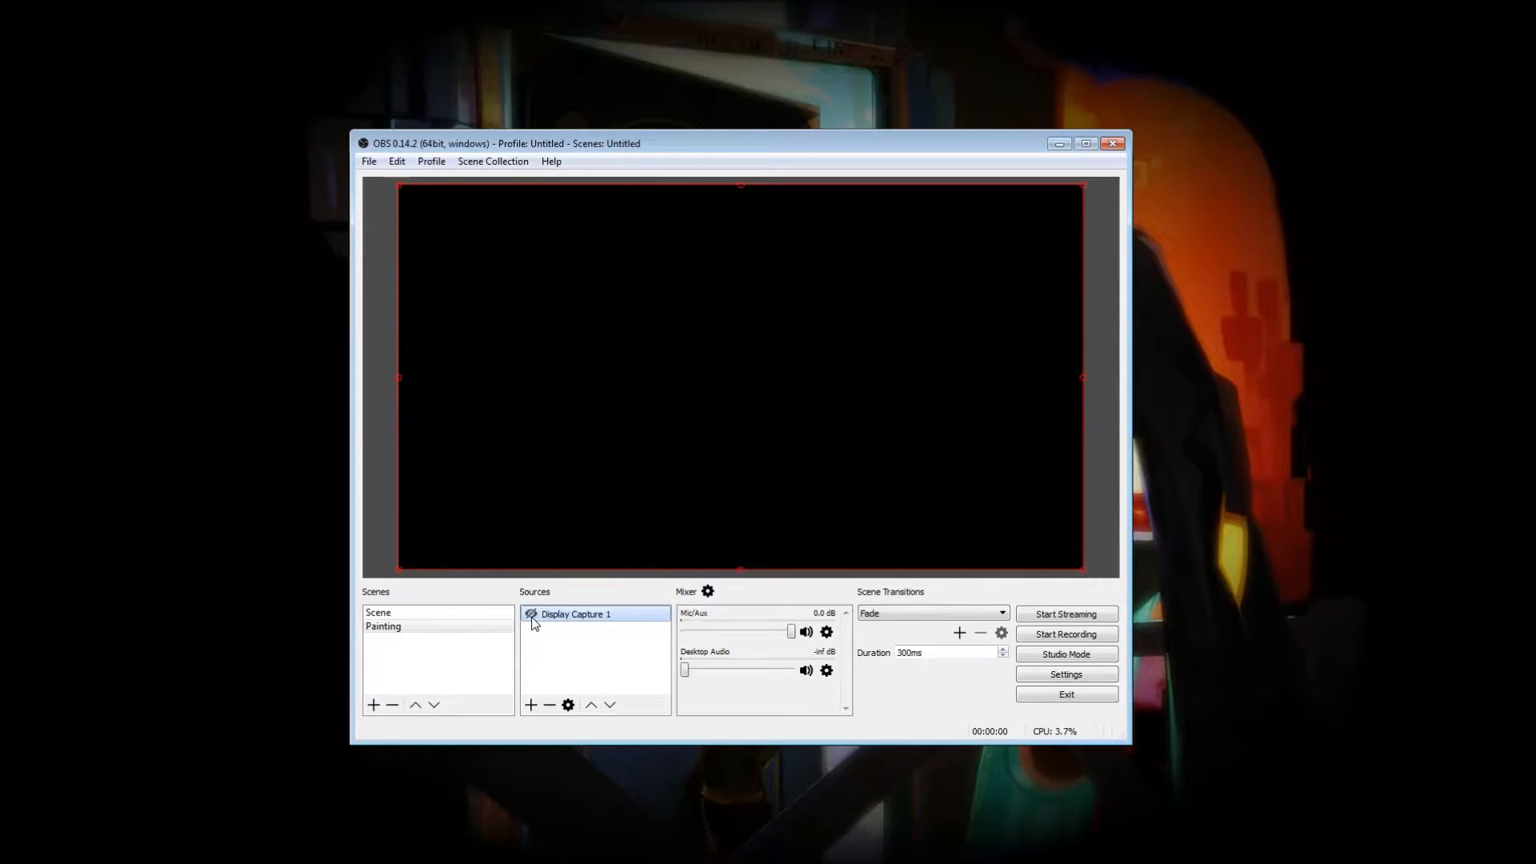
{"action": "left_click", "coordinate": [531, 705]}
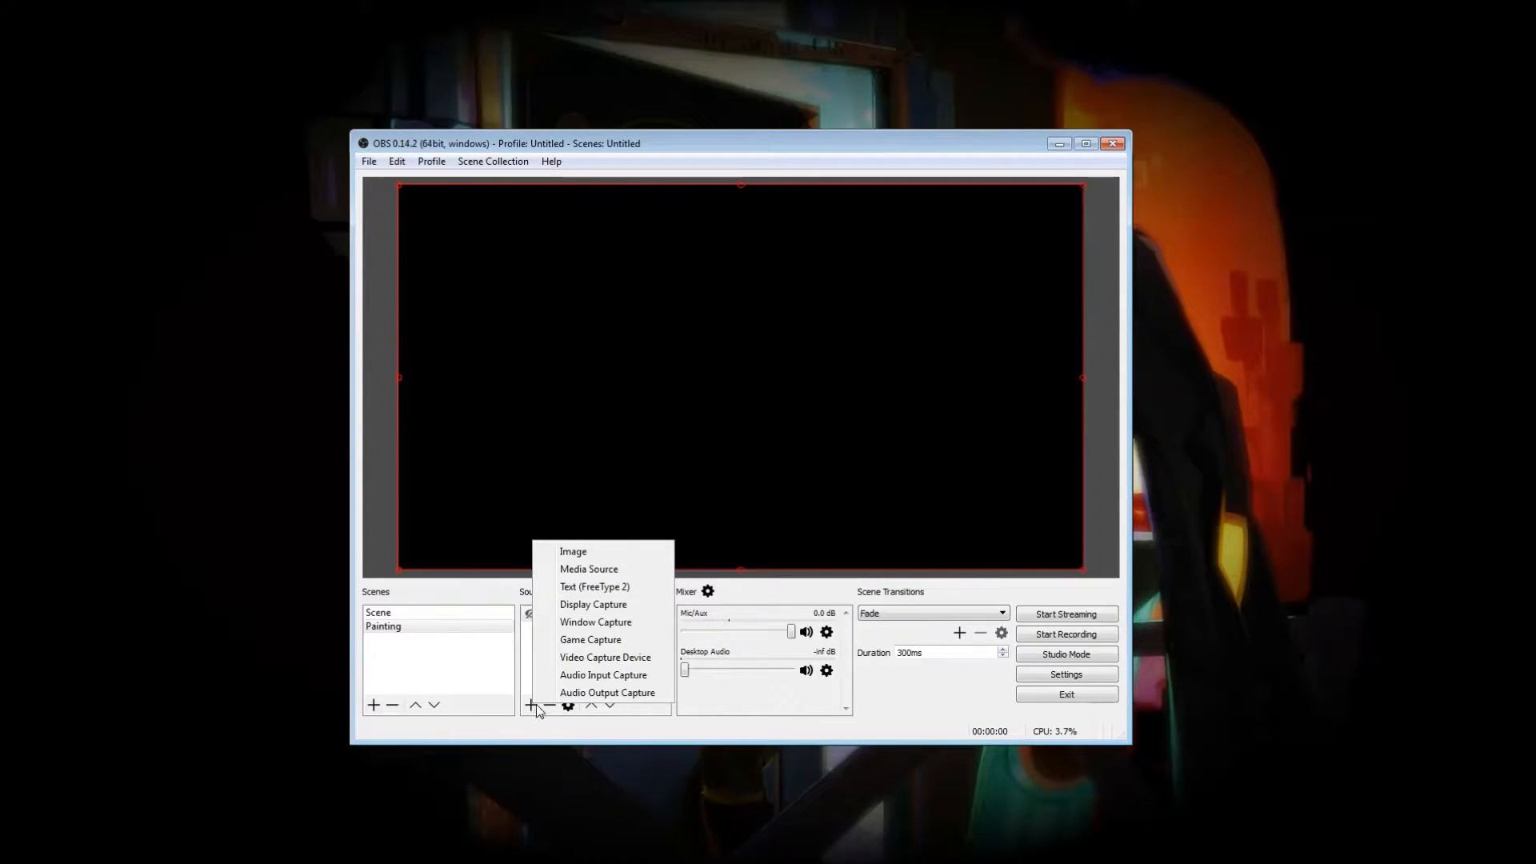
{"action": "left_click", "coordinate": [595, 626]}
{"action": "left_click", "coordinate": [778, 554]}
Set the window capture to the Photoshop.exe Untitled-1 window, keep Window Class as the match priority, and accept the properties.
{"action": "left_click", "coordinate": [632, 552]}
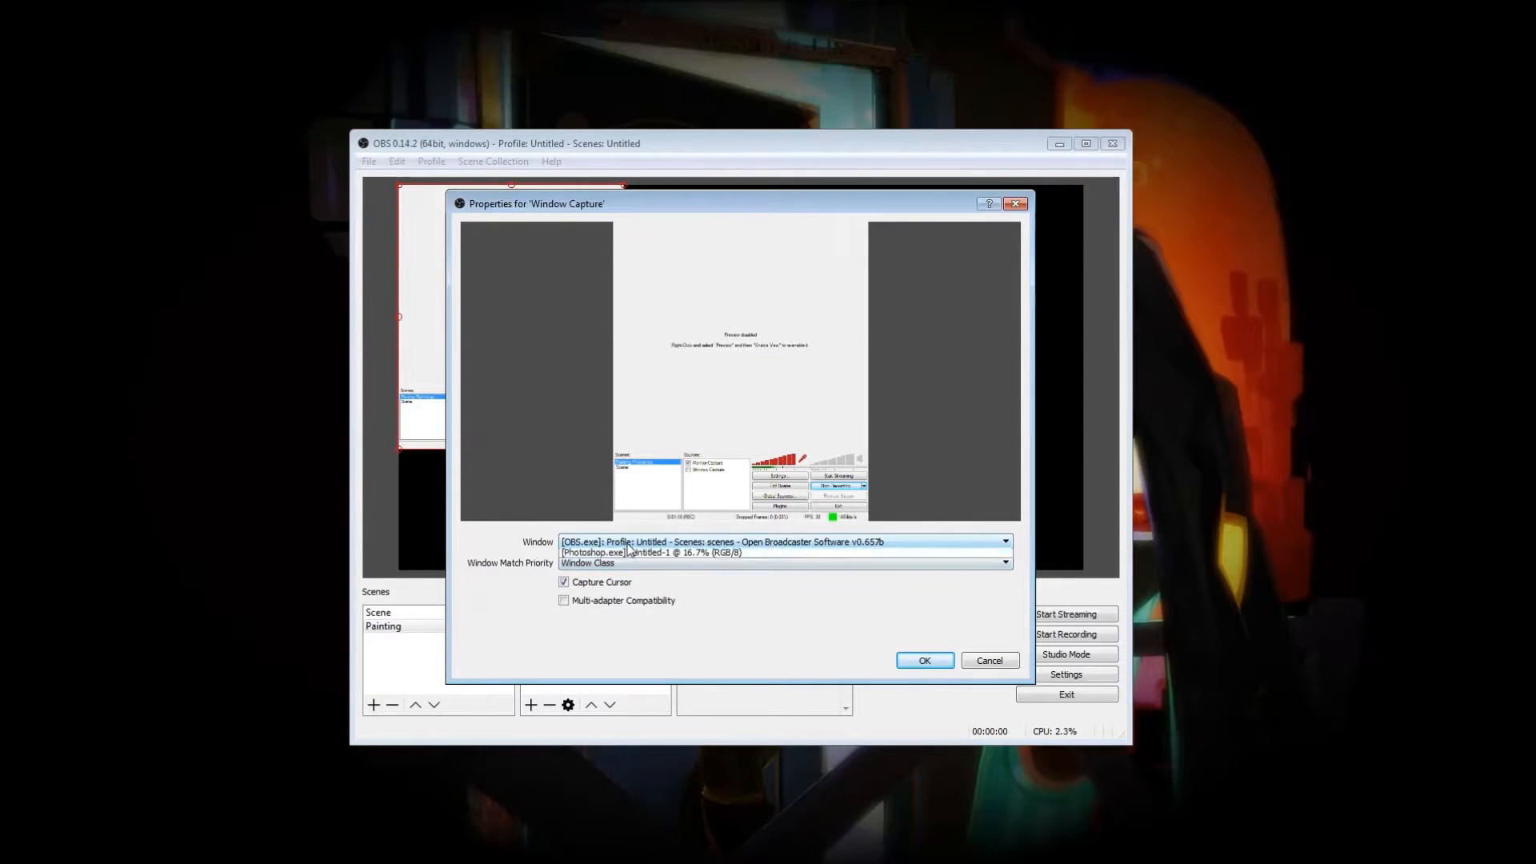
{"action": "left_click", "coordinate": [635, 559]}
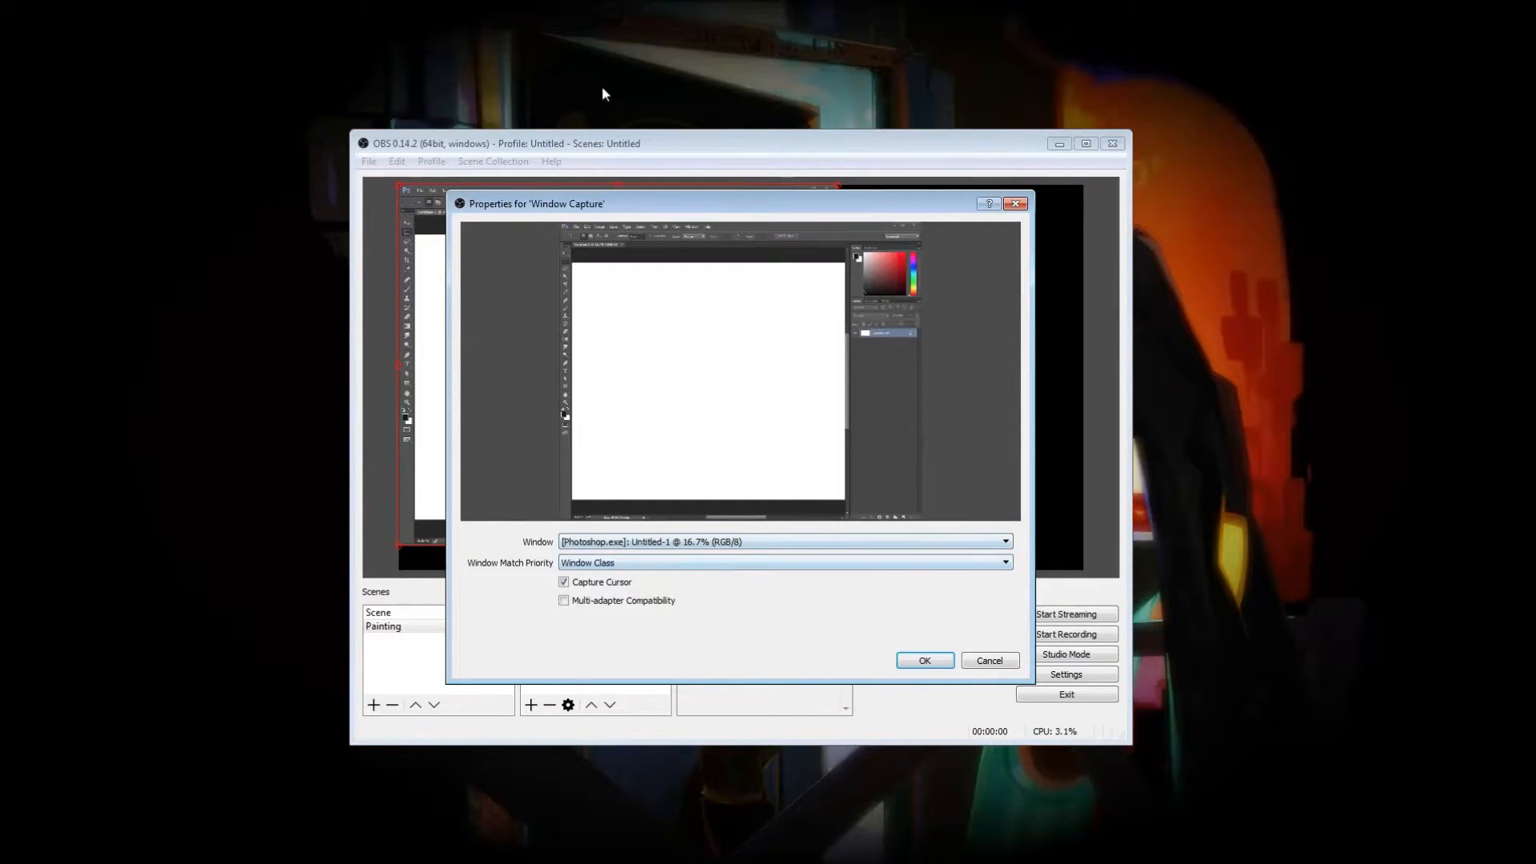
{"action": "left_click_drag", "start_coordinate": [446, 253], "coordinate": [358, 262]}
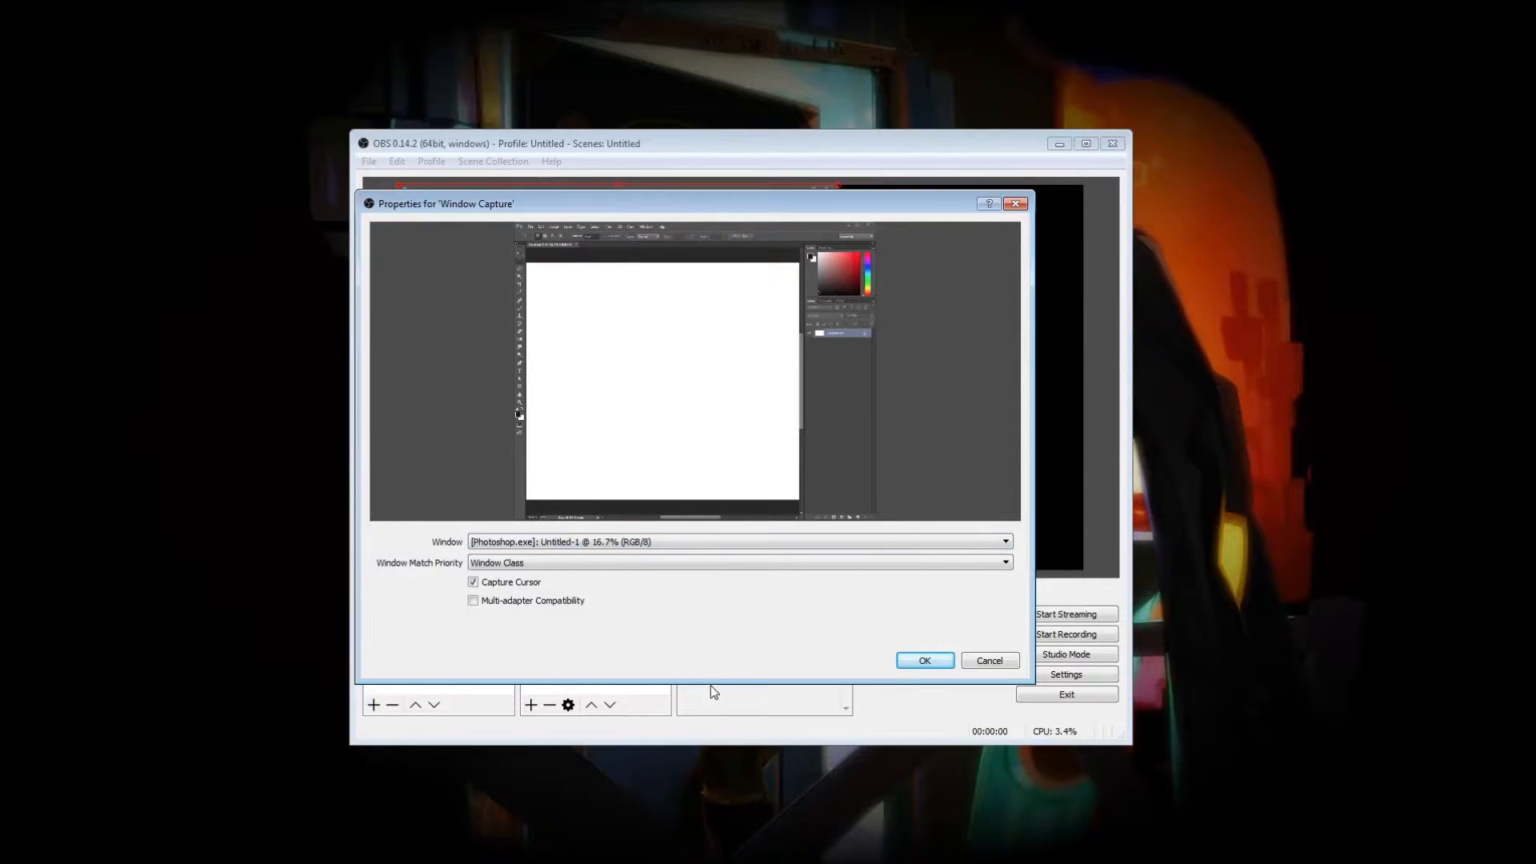
{"action": "left_click", "coordinate": [494, 567]}
{"action": "left_click", "coordinate": [494, 567]}
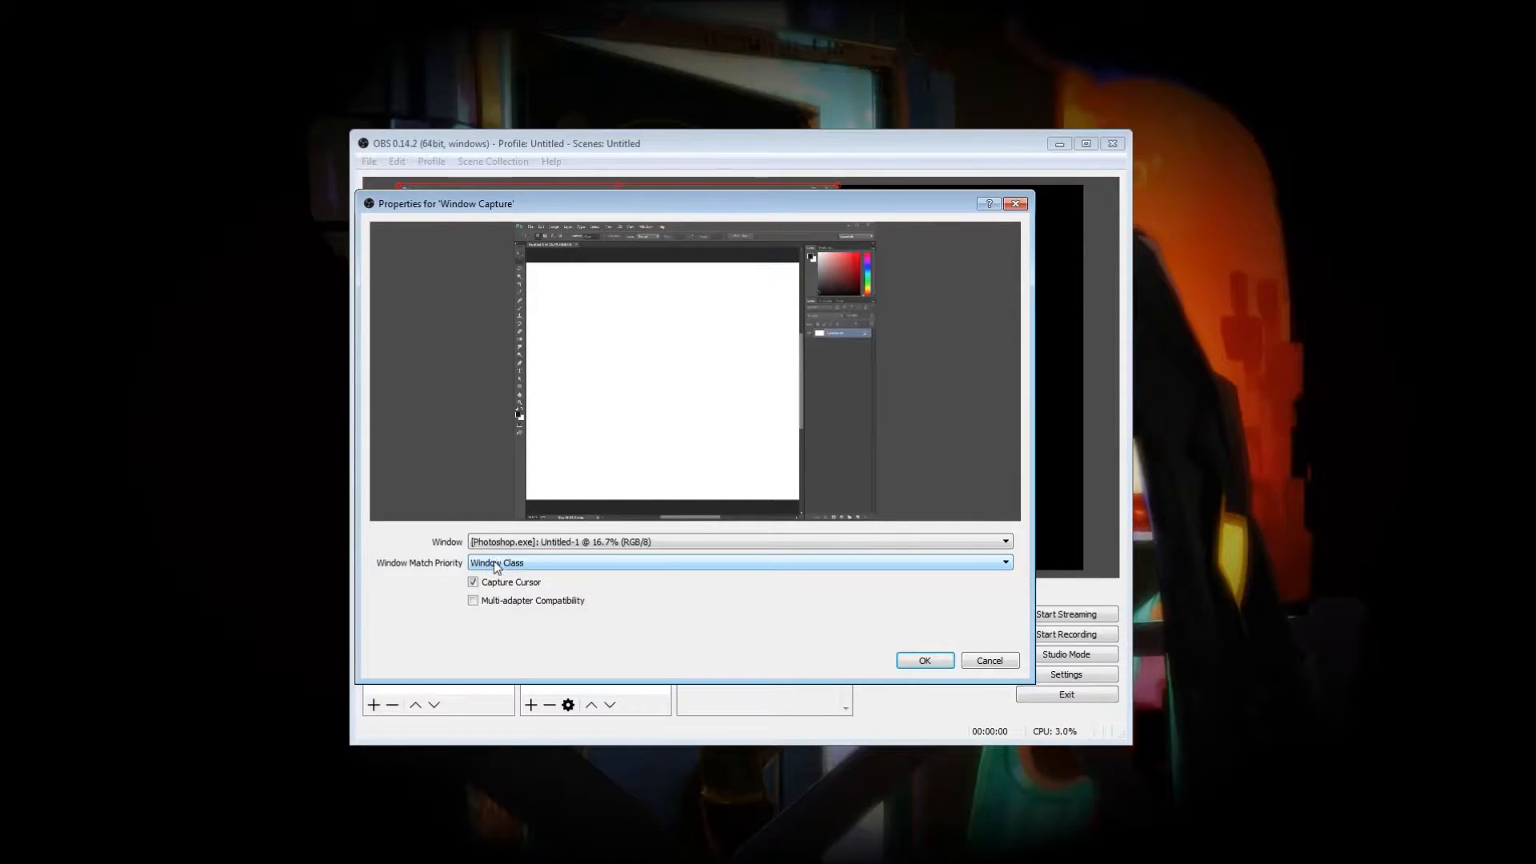
{"action": "key", "text": "Return"}
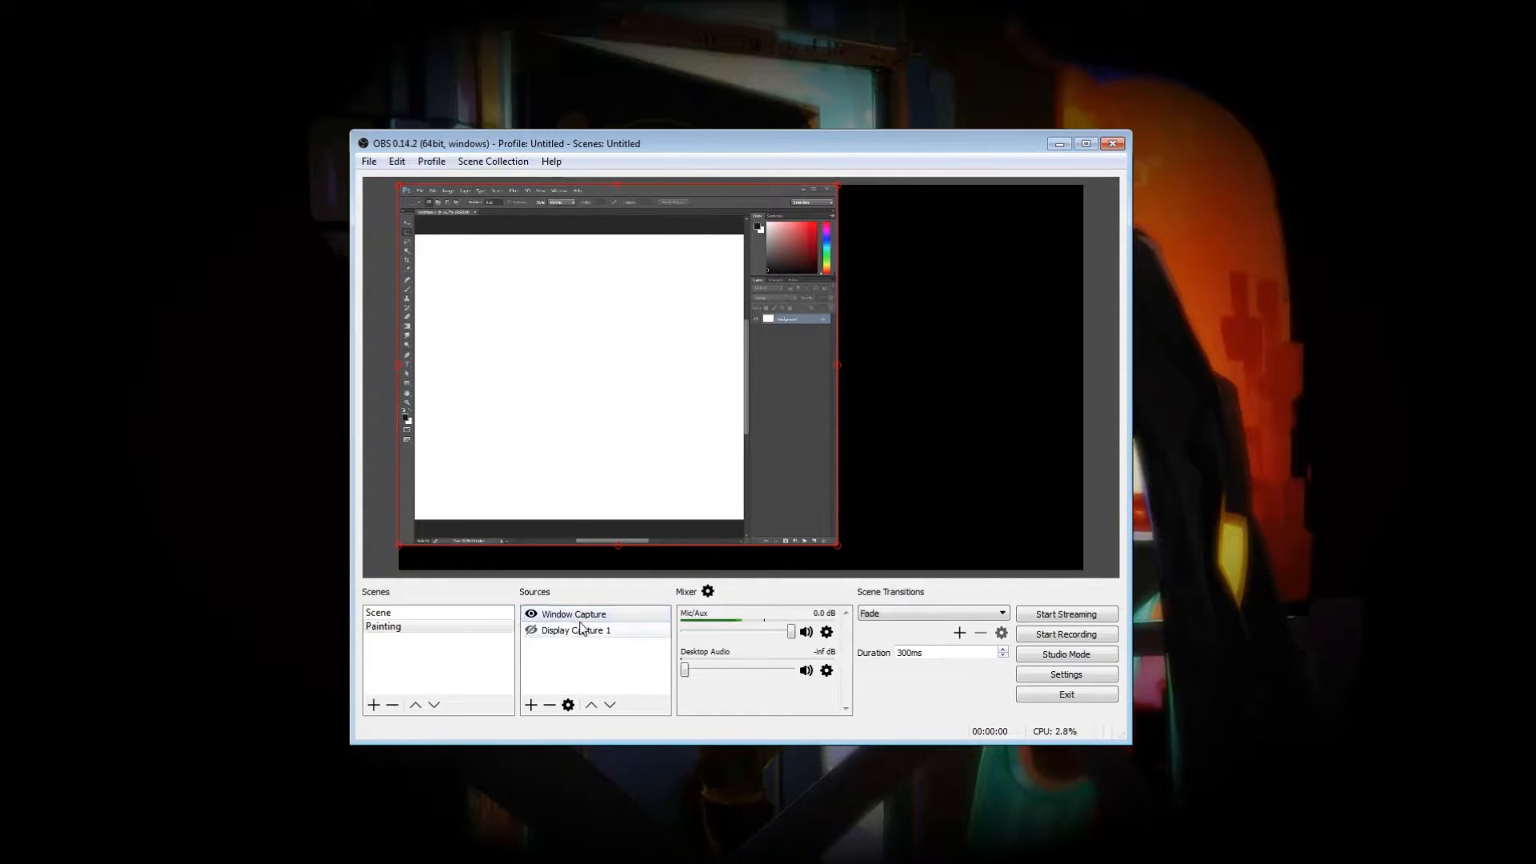
Make the display capture visible again and move the Photoshop window capture over it toward the right of the canvas.
{"action": "left_click_drag", "start_coordinate": [521, 332], "coordinate": [569, 371]}
{"action": "left_click", "coordinate": [530, 630]}
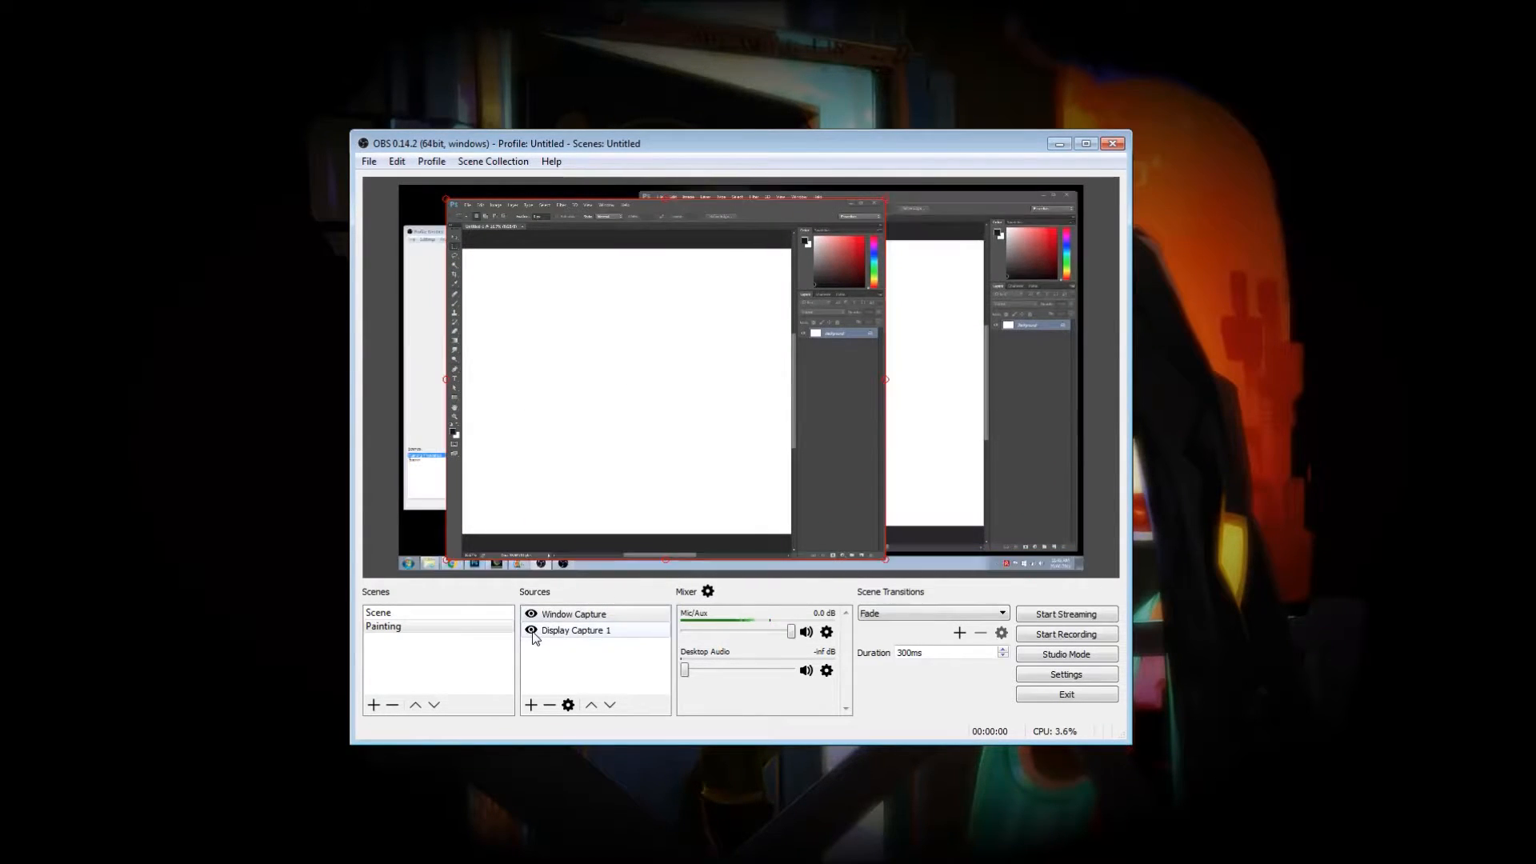
{"action": "left_click_drag", "start_coordinate": [672, 439], "coordinate": [792, 436]}
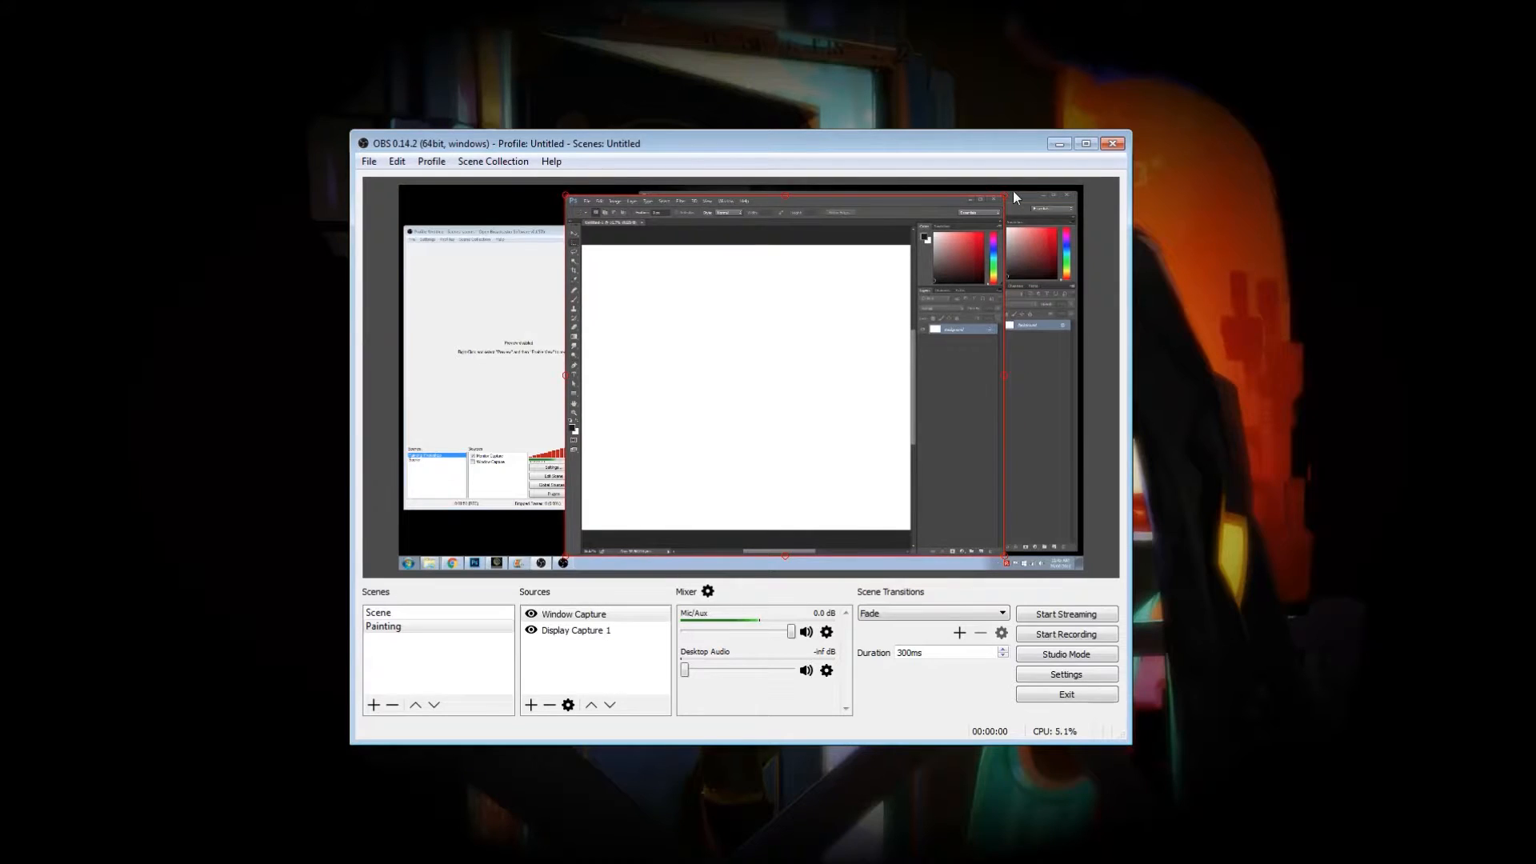
Shrink the Photoshop window capture, place it near the middle of the canvas, and select the display capture behind it.
{"action": "left_click_drag", "start_coordinate": [1002, 195], "coordinate": [824, 343]}
{"action": "left_click_drag", "start_coordinate": [731, 529], "coordinate": [563, 369]}
{"action": "left_click_drag", "start_coordinate": [659, 181], "coordinate": [645, 204]}
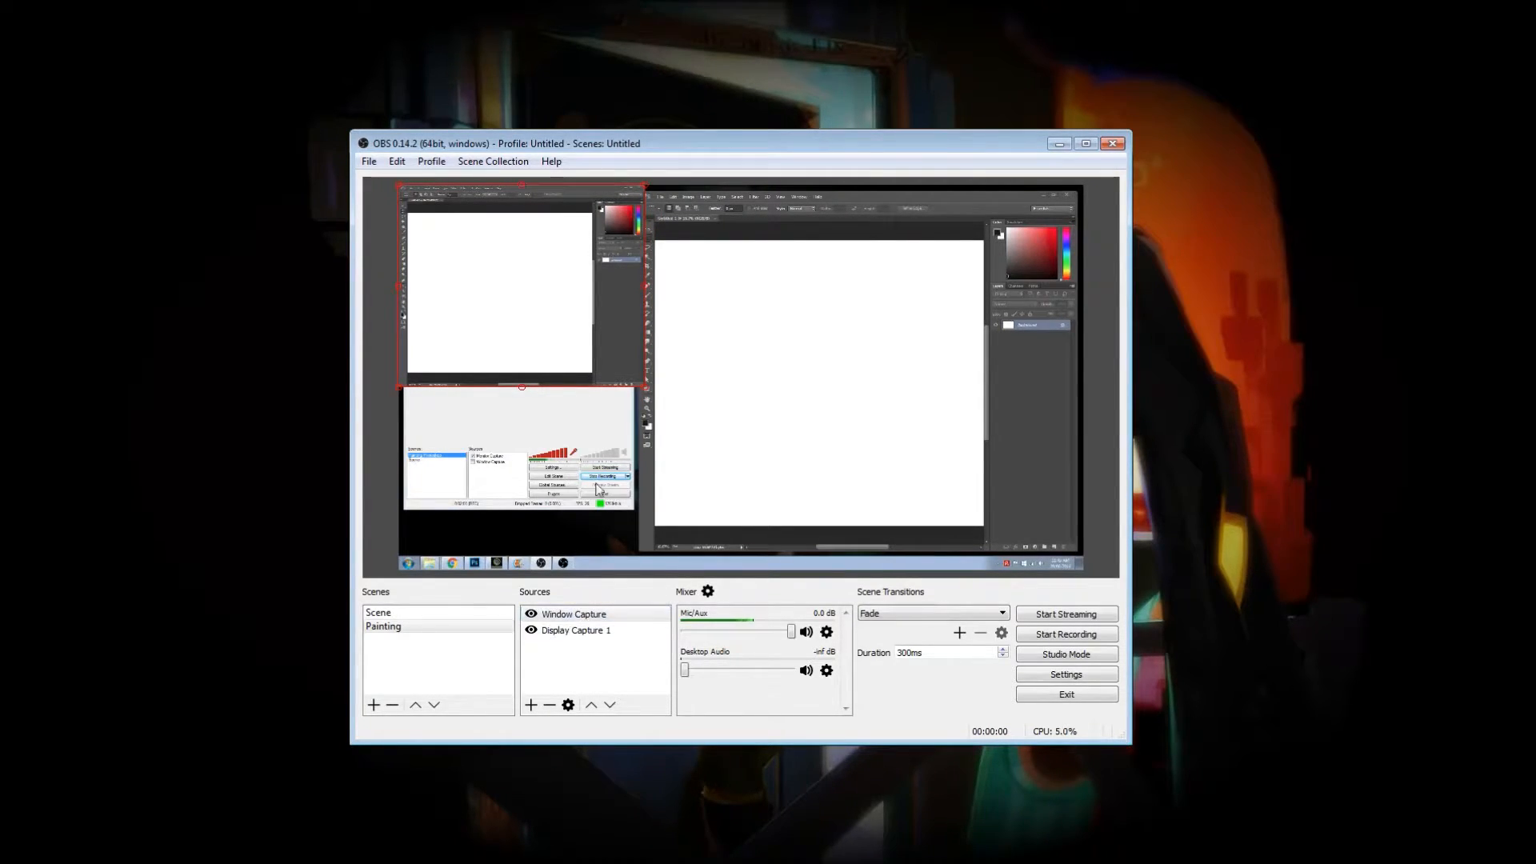
{"action": "mouse_move", "coordinate": [647, 387]}
{"action": "left_mouse_down"}
{"action": "mouse_move", "coordinate": [680, 418]}
{"action": "mouse_move", "coordinate": [667, 405]}
{"action": "left_mouse_up"}
{"action": "left_click_drag", "start_coordinate": [519, 297], "coordinate": [704, 380]}
{"action": "left_click", "coordinate": [1030, 277]}
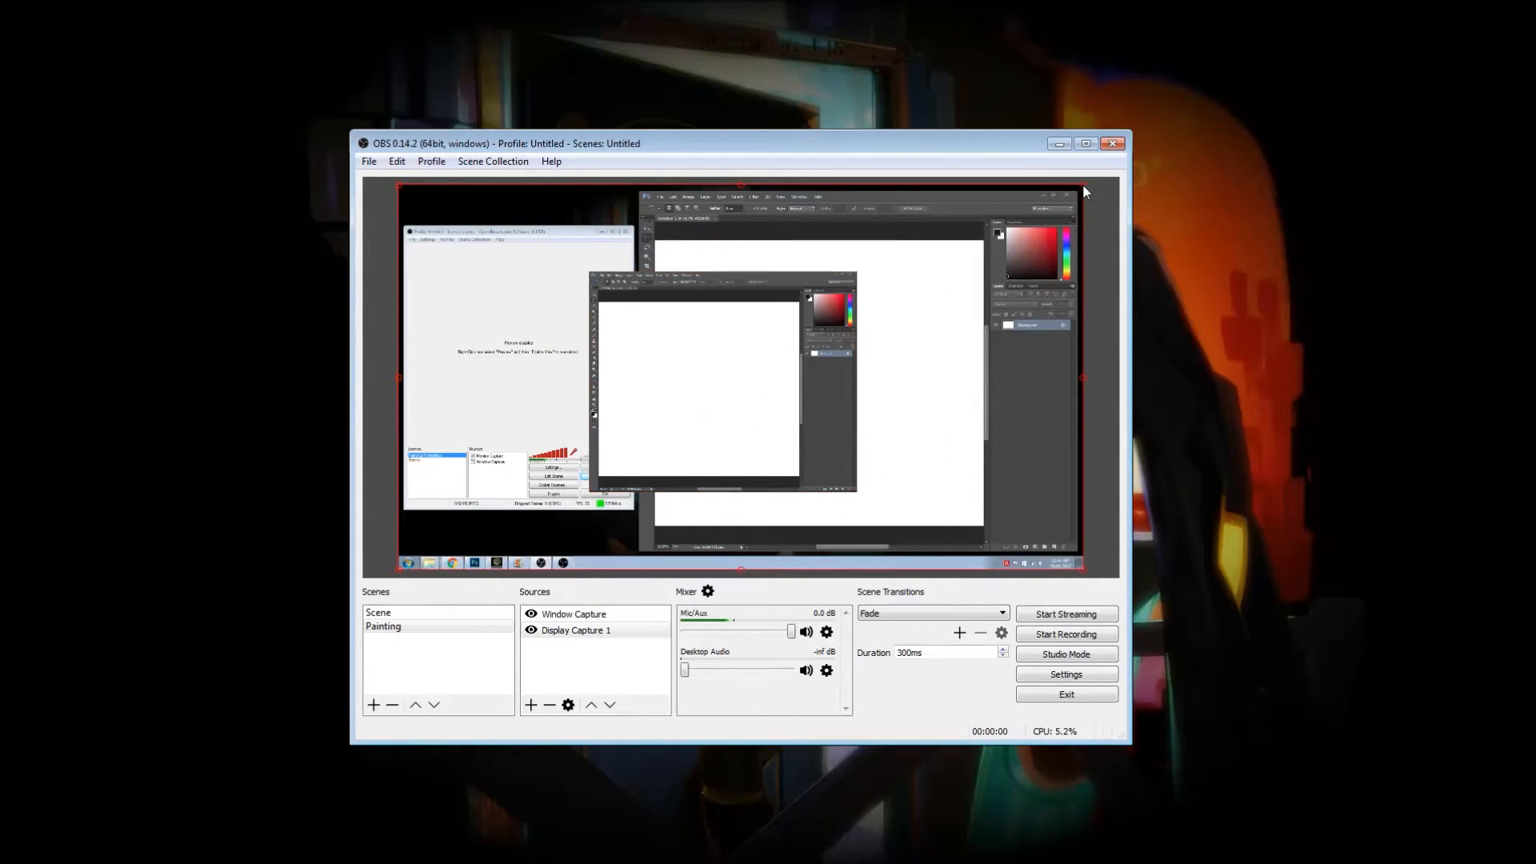
Shrink the display capture and reposition it behind the window capture toward the middle of the canvas.
{"action": "left_click_drag", "start_coordinate": [1083, 187], "coordinate": [953, 267]}
{"action": "left_click_drag", "start_coordinate": [880, 363], "coordinate": [956, 355]}
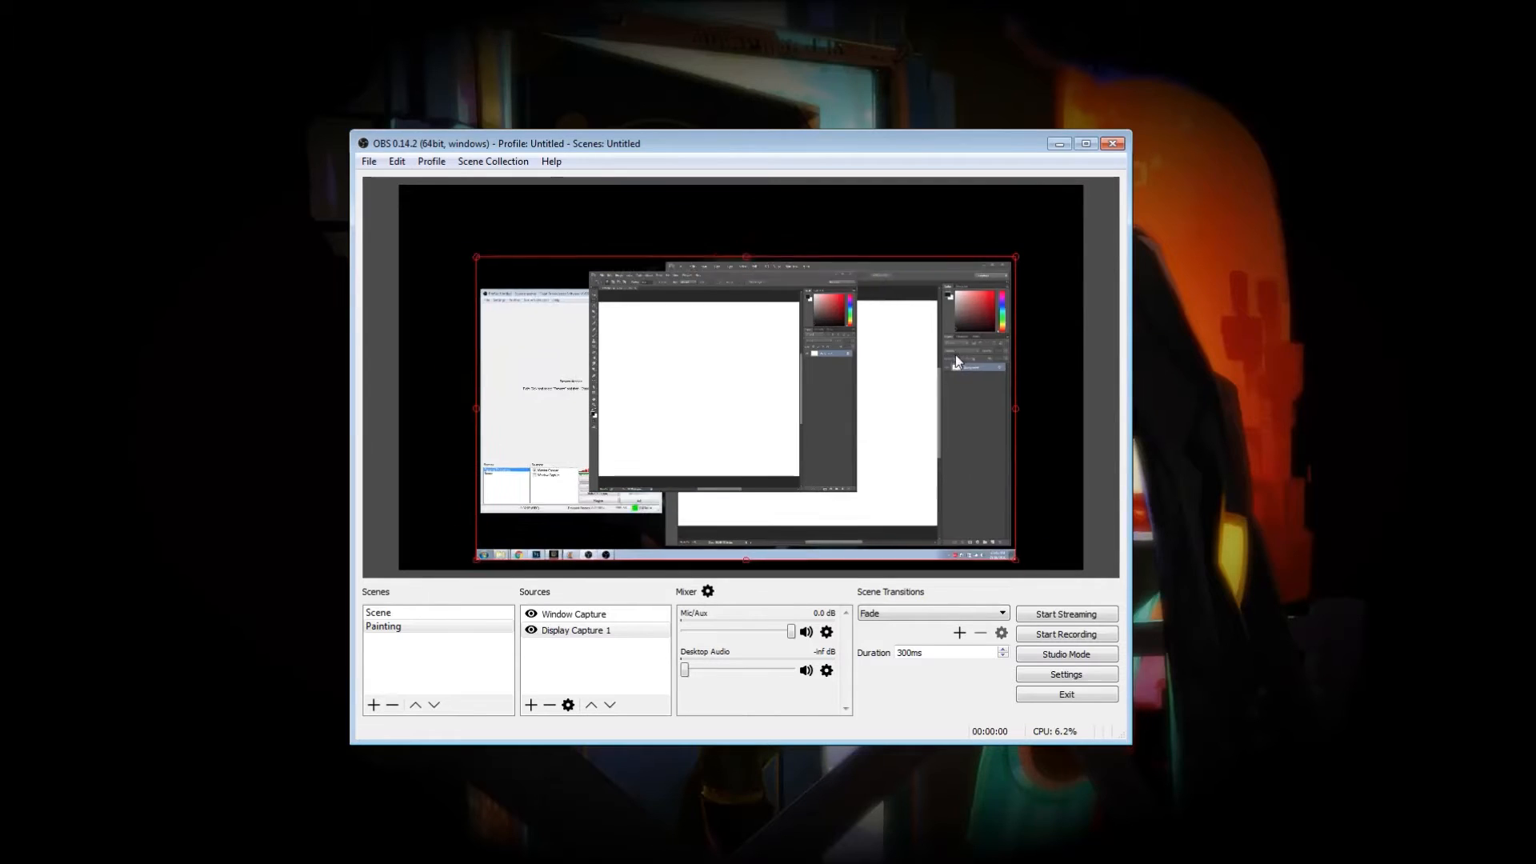
Hide the window capture in the Painting scene and try adjusting the desktop audio volume.
{"action": "left_click", "coordinate": [530, 614]}
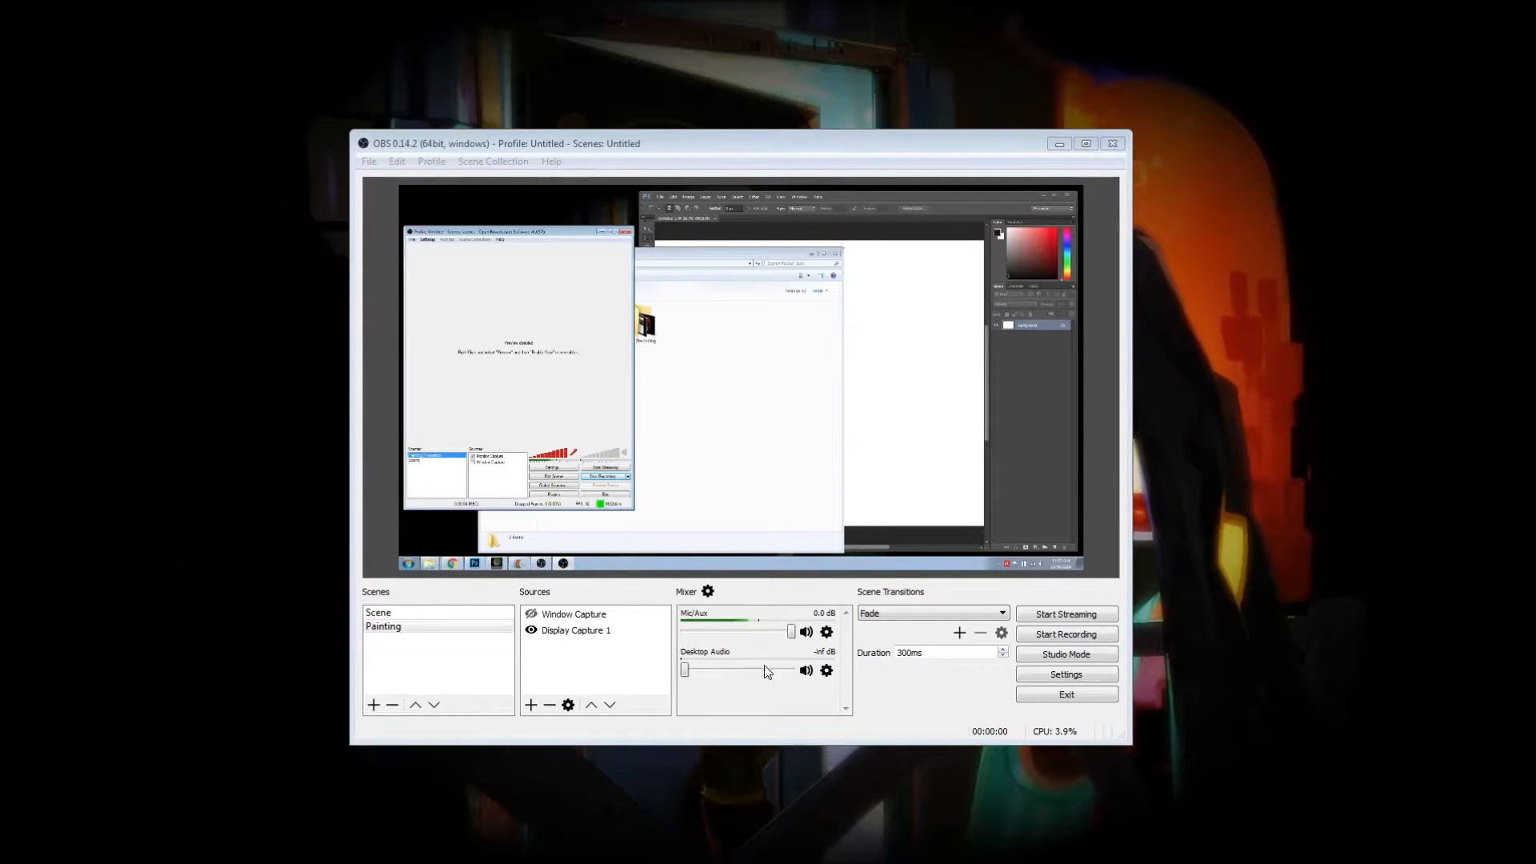
{"action": "left_click_drag", "start_coordinate": [685, 670], "coordinate": [829, 680]}
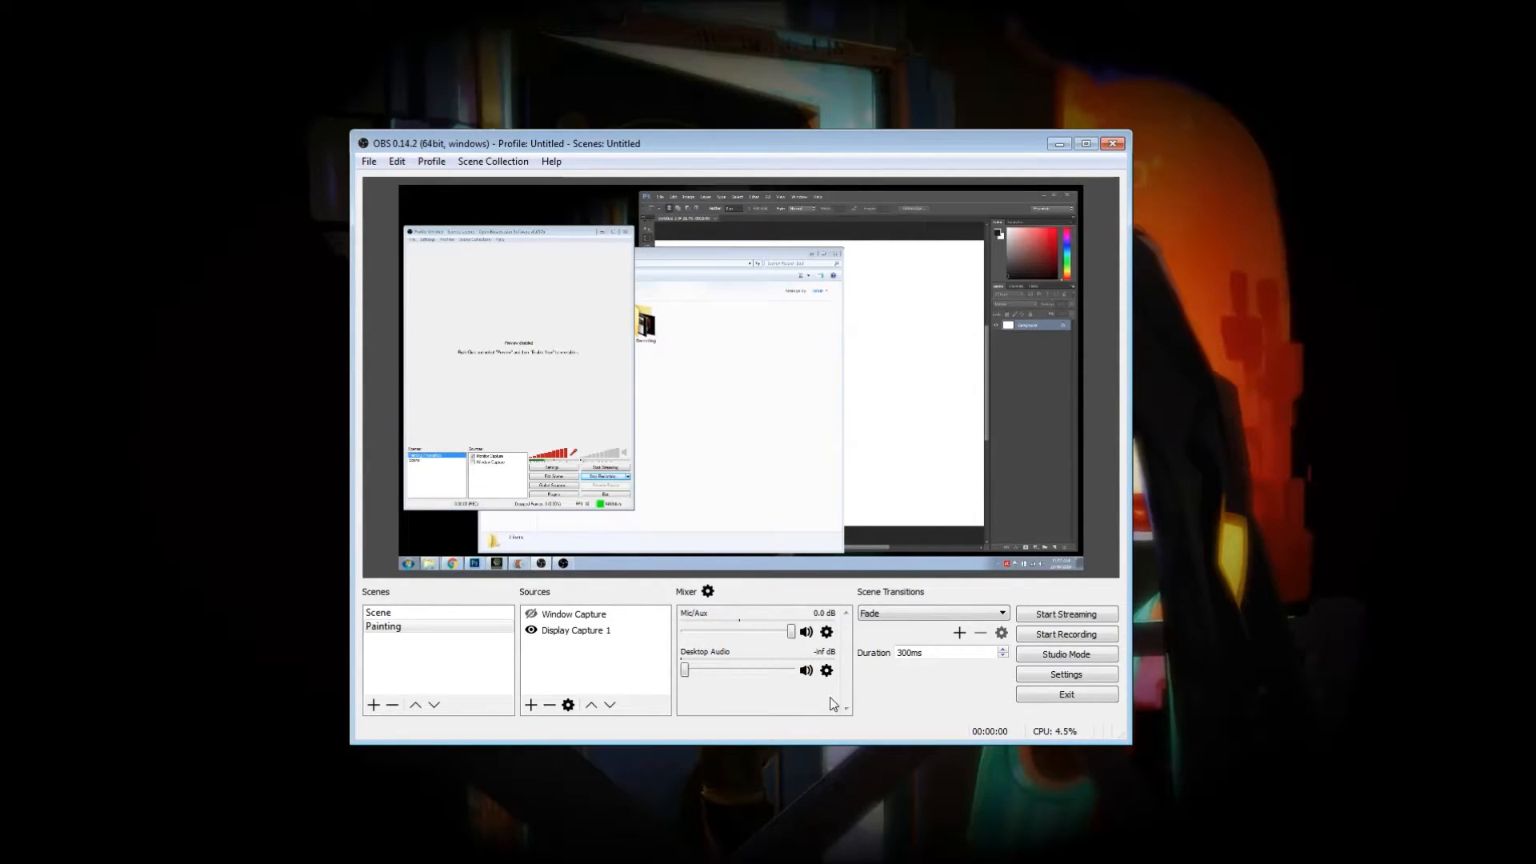
Open the Mic/Aux properties, choose the microphone from the available devices, and accept the properties.
{"action": "left_click", "coordinate": [828, 633]}
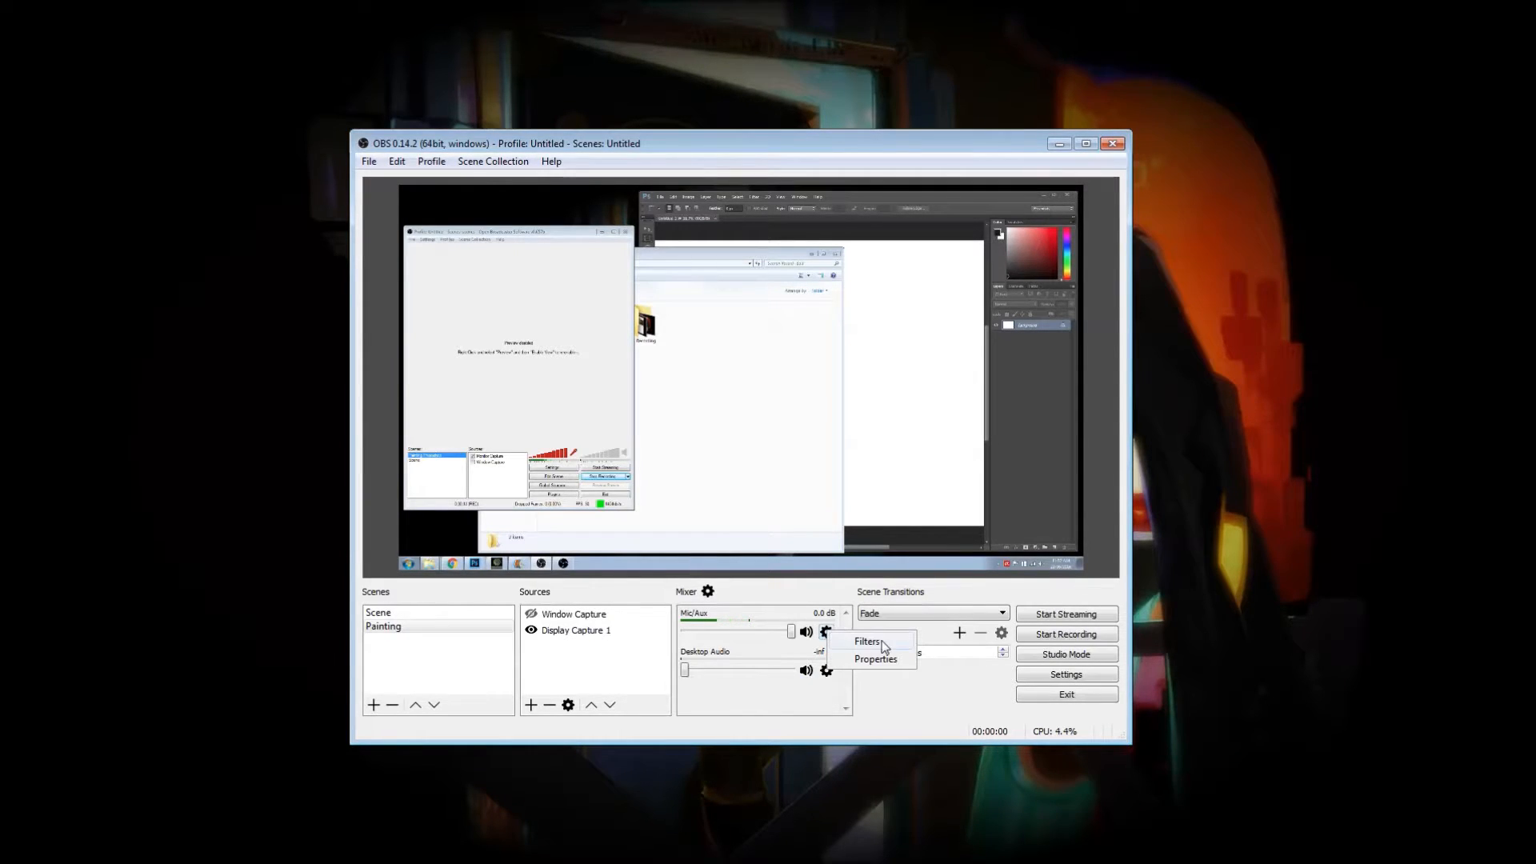
{"action": "left_click", "coordinate": [880, 660]}
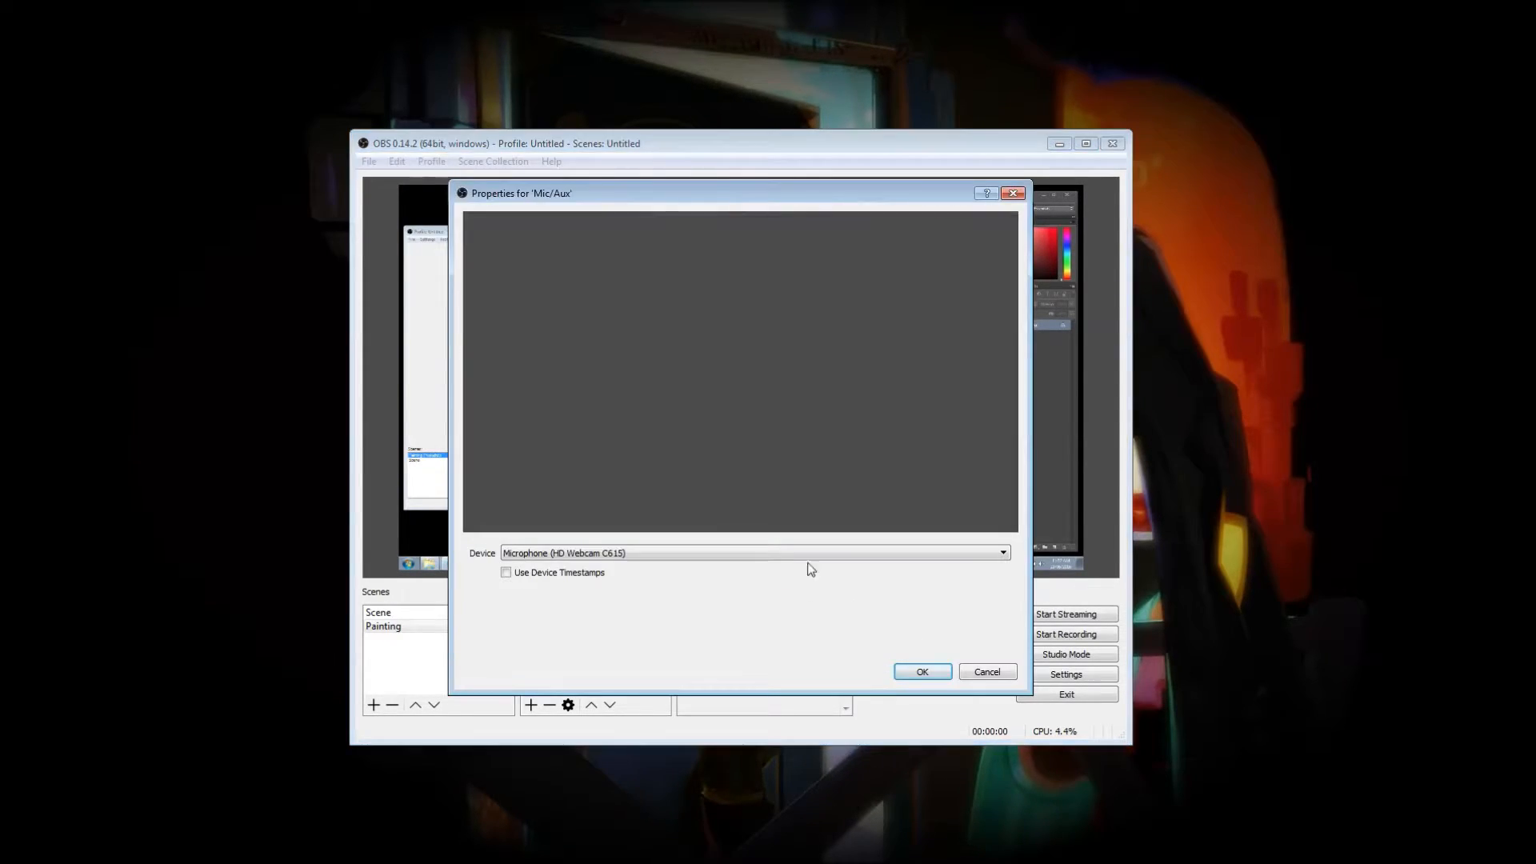
{"action": "left_click", "coordinate": [629, 551]}
{"action": "left_click", "coordinate": [629, 565]}
{"action": "left_click", "coordinate": [921, 672]}
Examine the Mic/Aux audio filters, including the Noise Gate settings and the filter types that can be added, and close the filters window.
{"action": "left_click", "coordinate": [827, 632]}
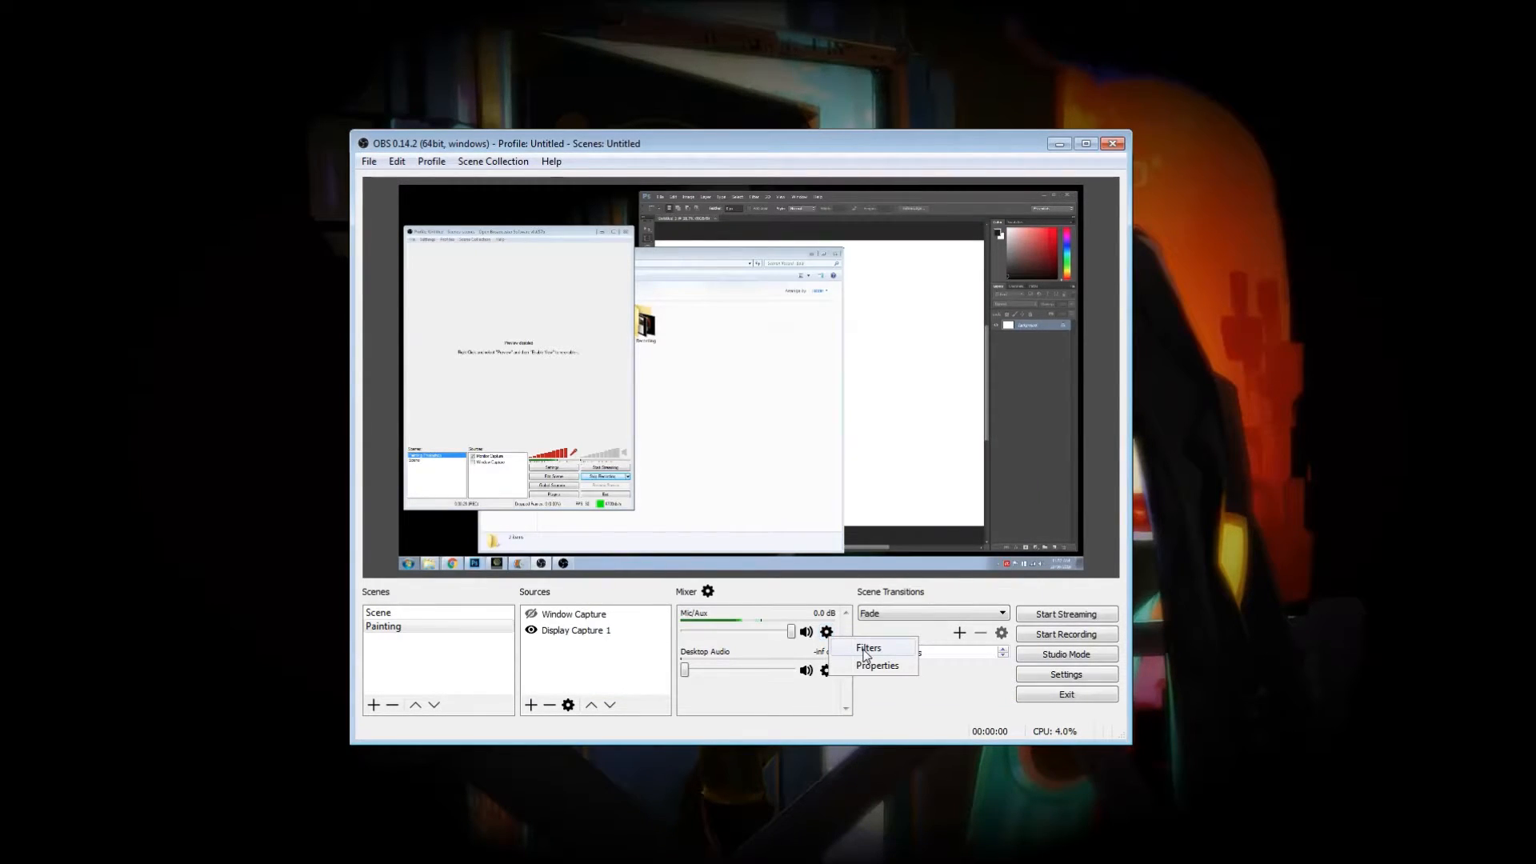
{"action": "left_click", "coordinate": [869, 648]}
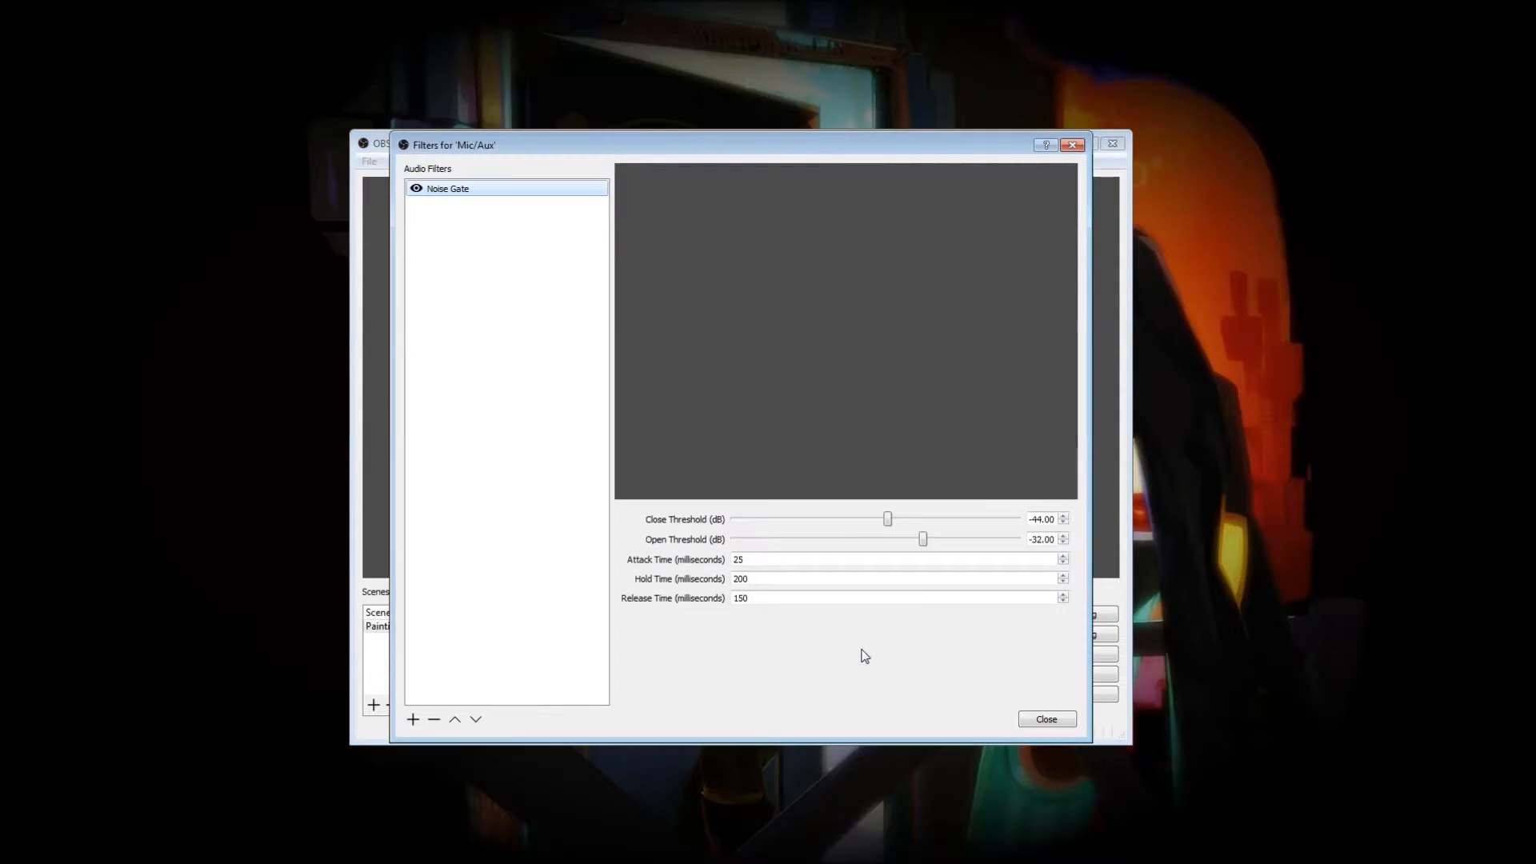
{"action": "left_click", "coordinate": [413, 719]}
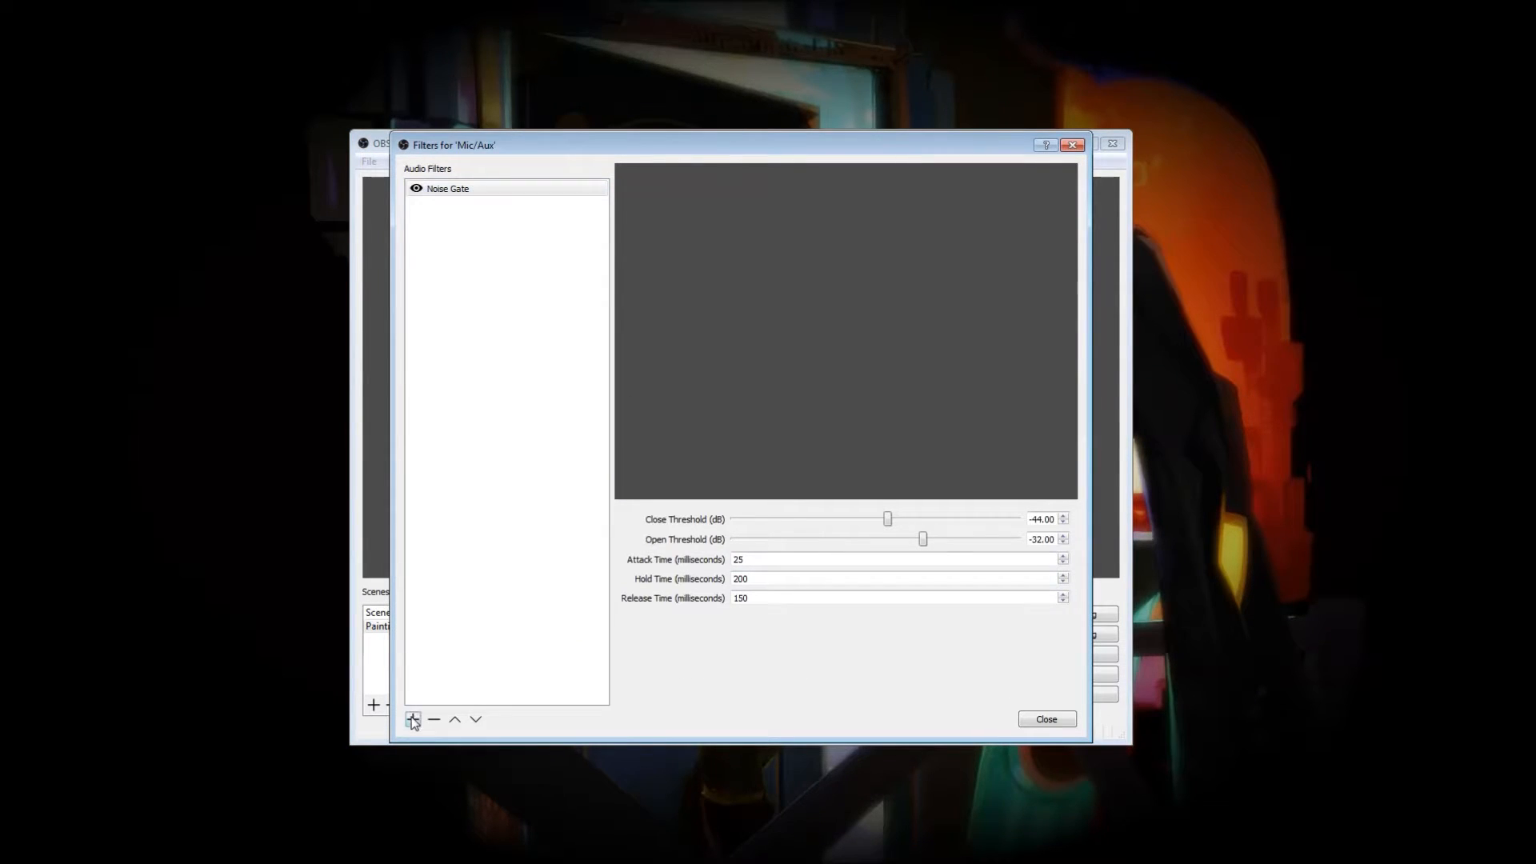
{"action": "left_click", "coordinate": [436, 648]}
{"action": "left_click_drag", "start_coordinate": [462, 144], "coordinate": [478, 243]}
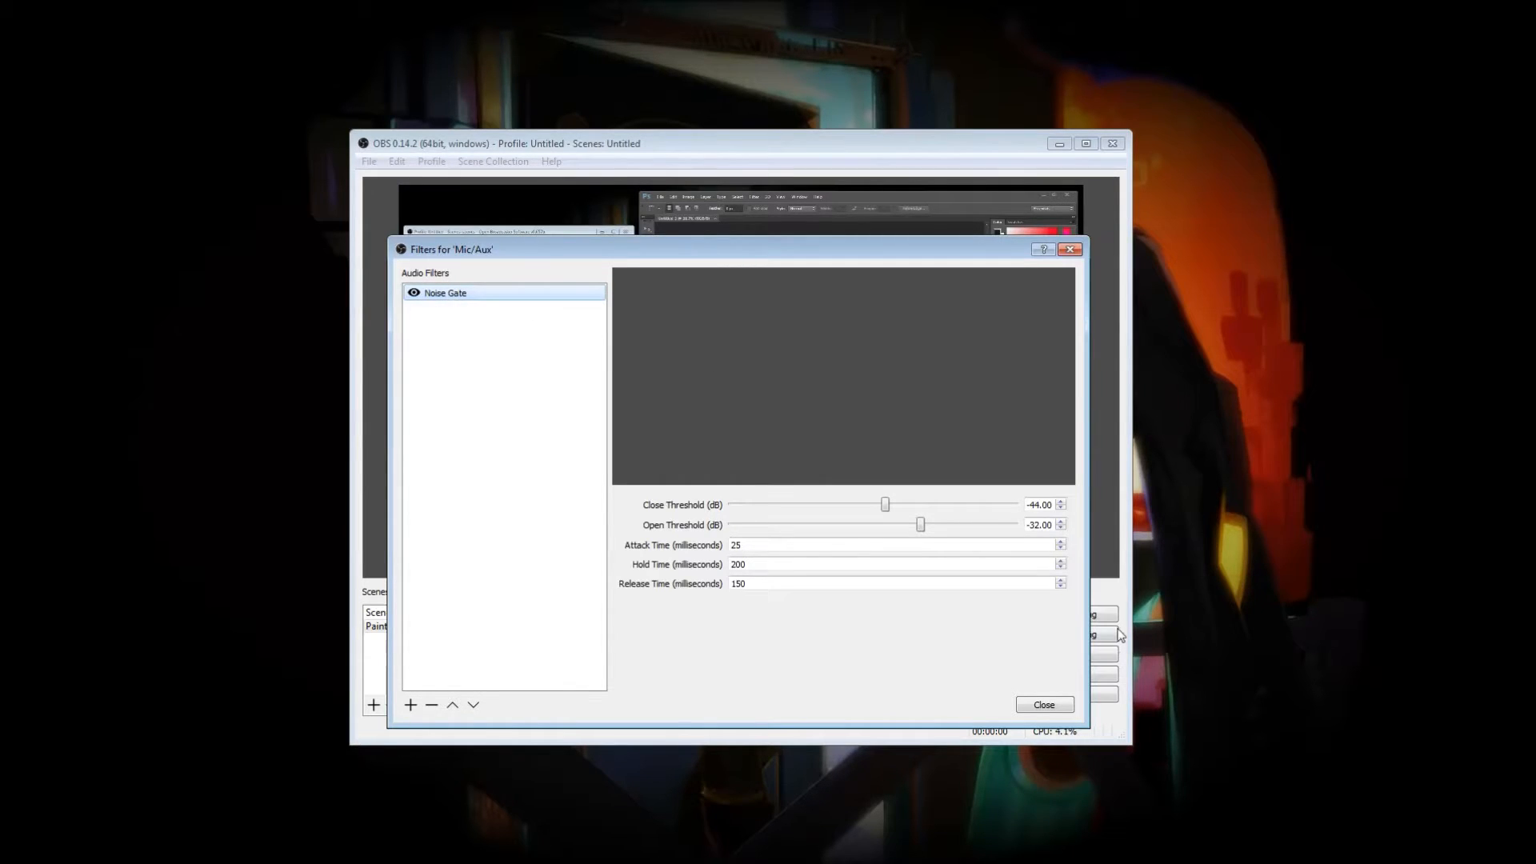
{"action": "left_click", "coordinate": [1070, 248]}
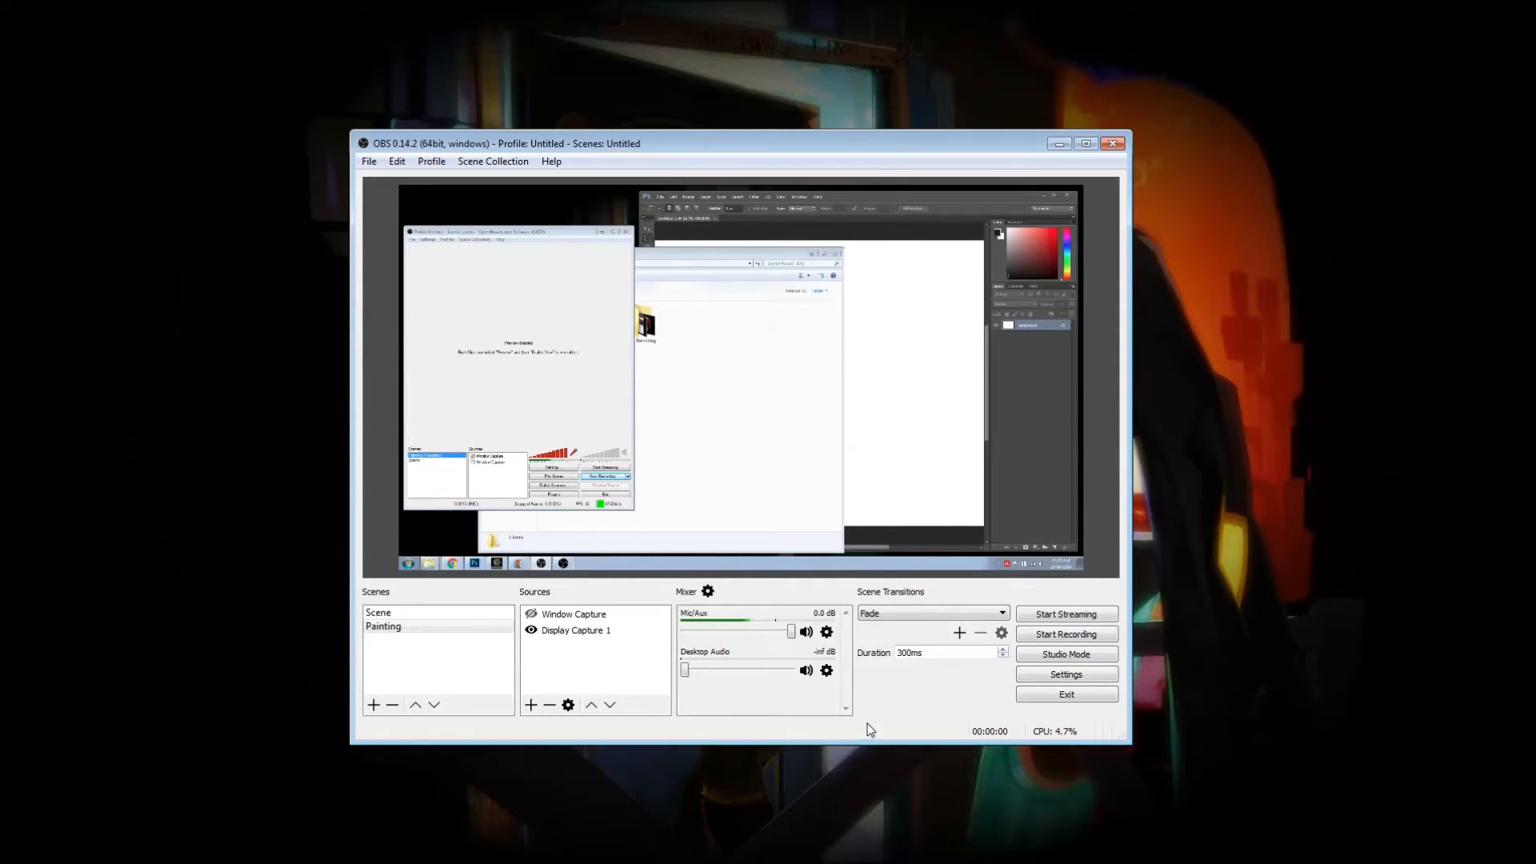
Review the advanced audio properties for Mic/Aux and Desktop Audio, and close them without changes.
{"action": "left_click", "coordinate": [708, 593]}
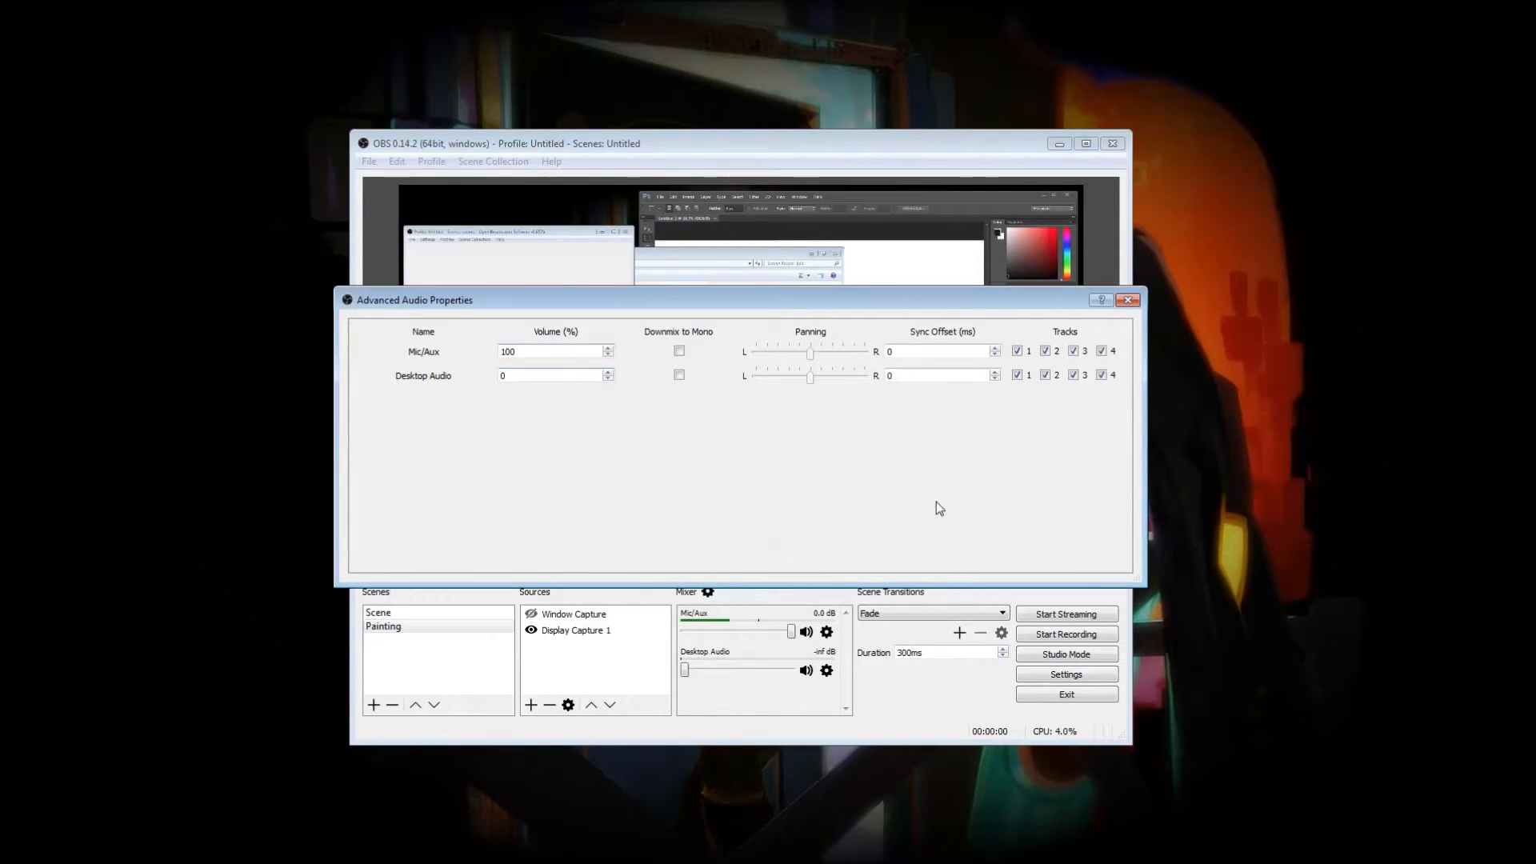
{"action": "mouse_move", "coordinate": [707, 301]}
{"action": "left_mouse_down"}
{"action": "mouse_move", "coordinate": [680, 408]}
{"action": "mouse_move", "coordinate": [704, 192]}
{"action": "mouse_move", "coordinate": [712, 293]}
{"action": "mouse_move", "coordinate": [695, 299]}
{"action": "left_mouse_up"}
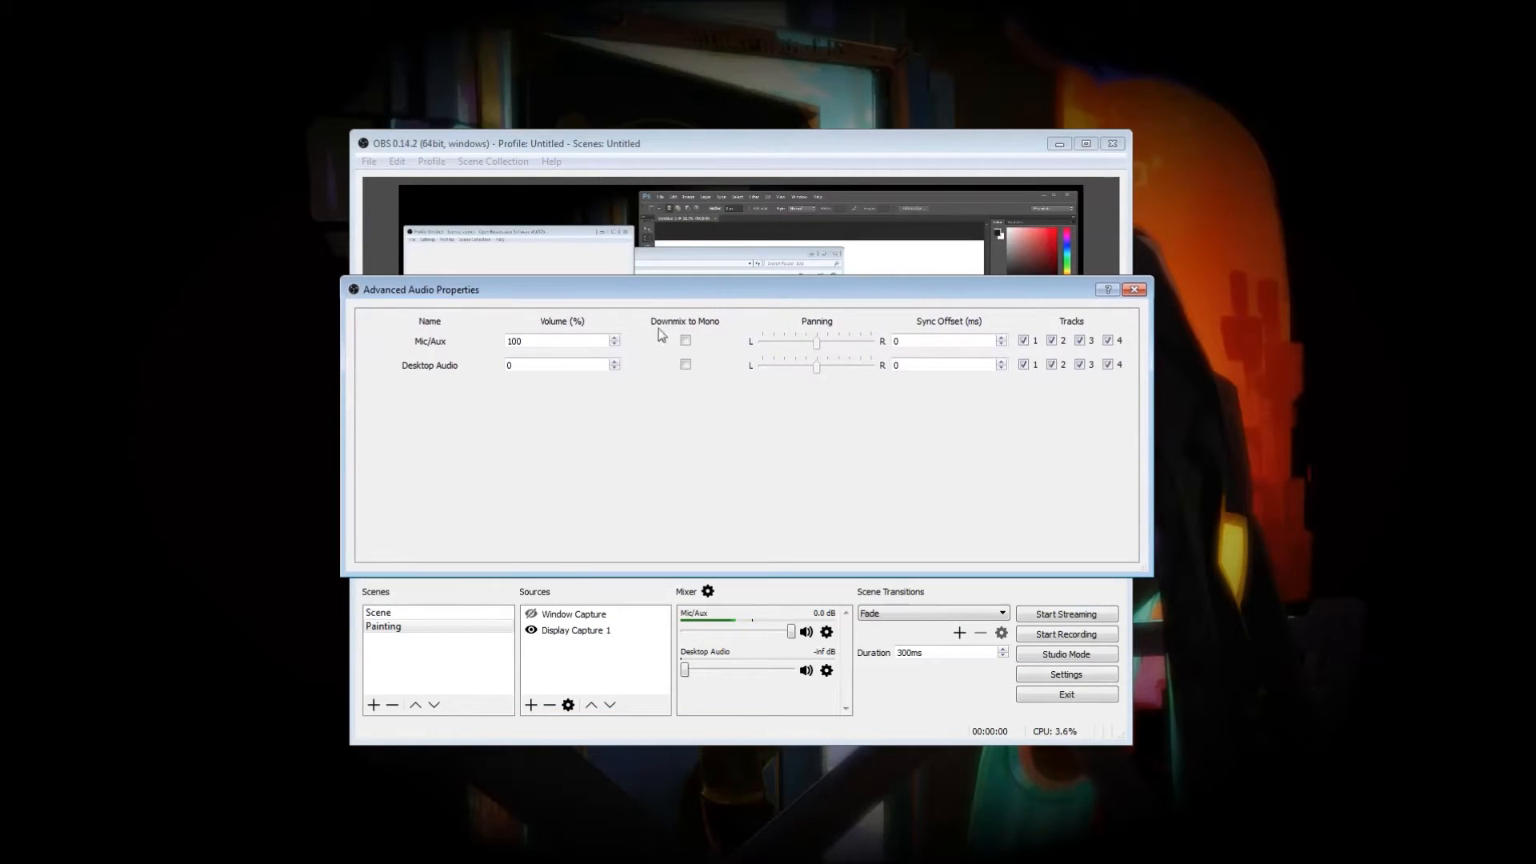
{"action": "left_click", "coordinate": [1134, 289]}
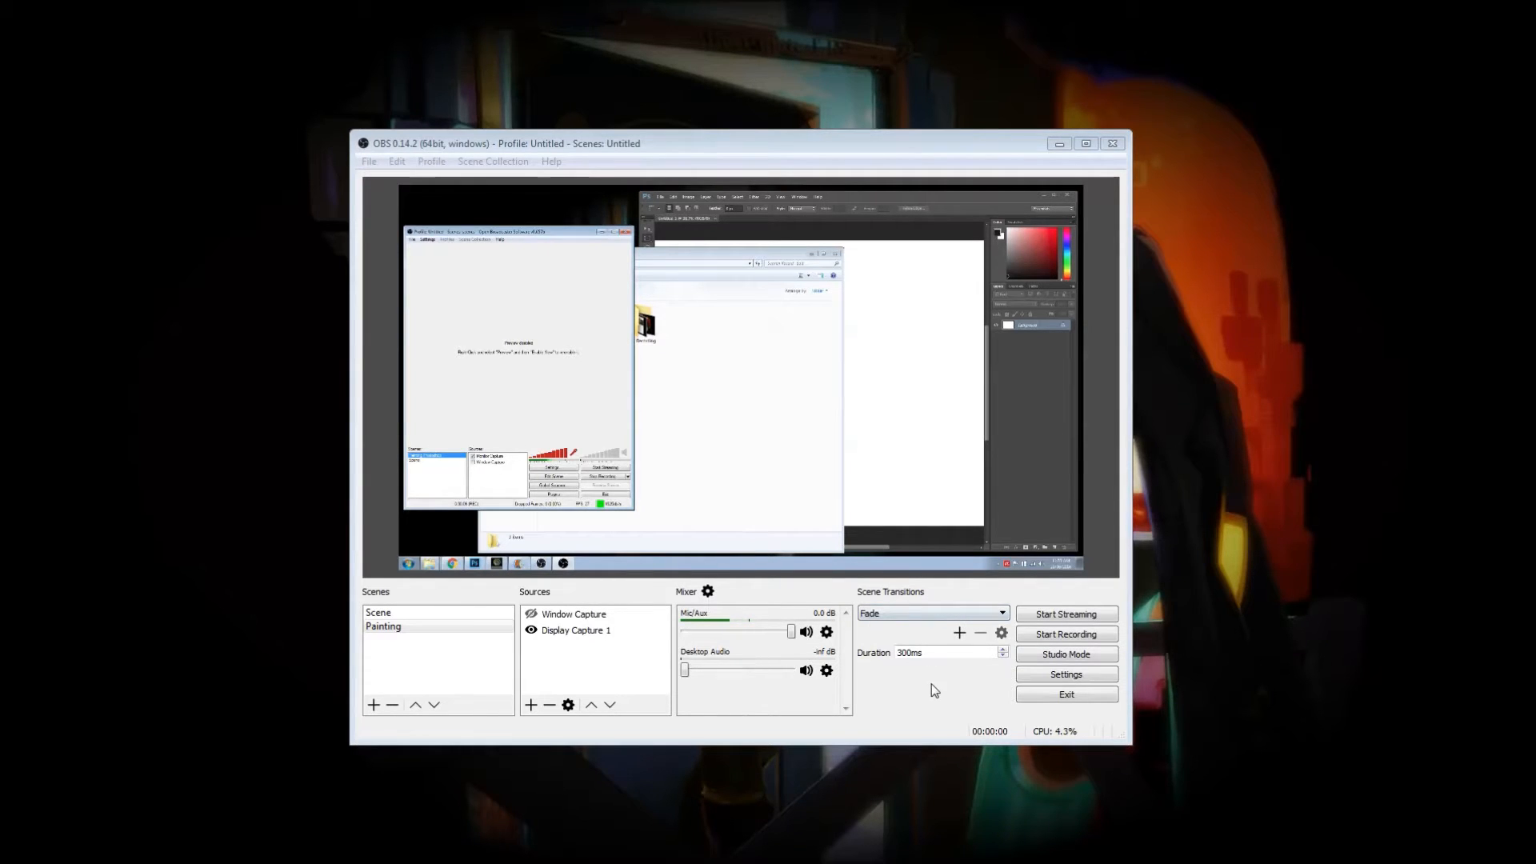
Turn on Studio Mode, toggle the window capture's visibility on and off in the preview, and turn Studio Mode off again.
{"action": "left_click", "coordinate": [1052, 657]}
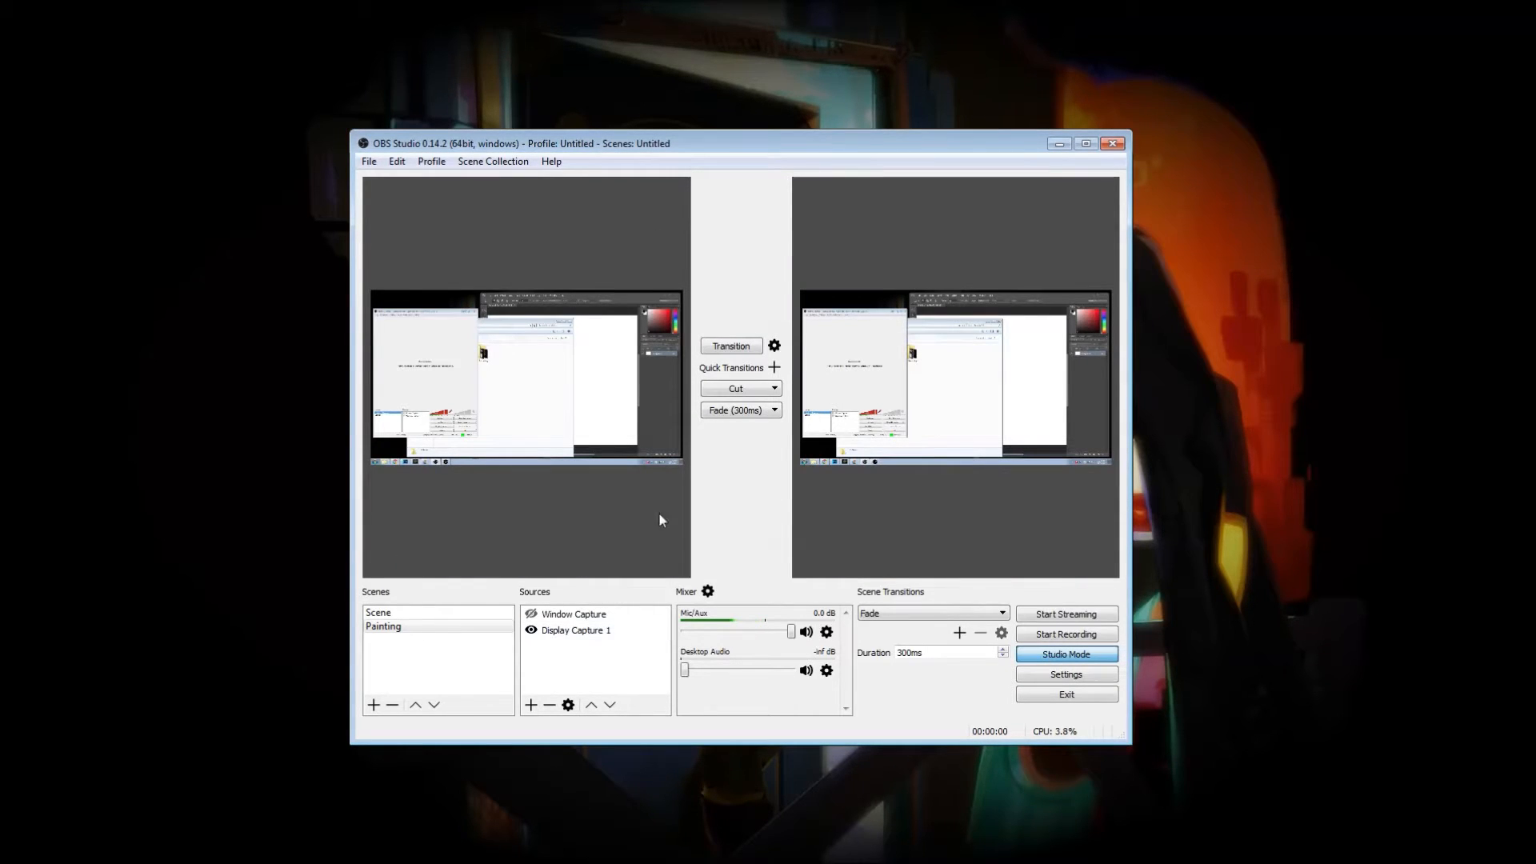
{"action": "left_click", "coordinate": [575, 614]}
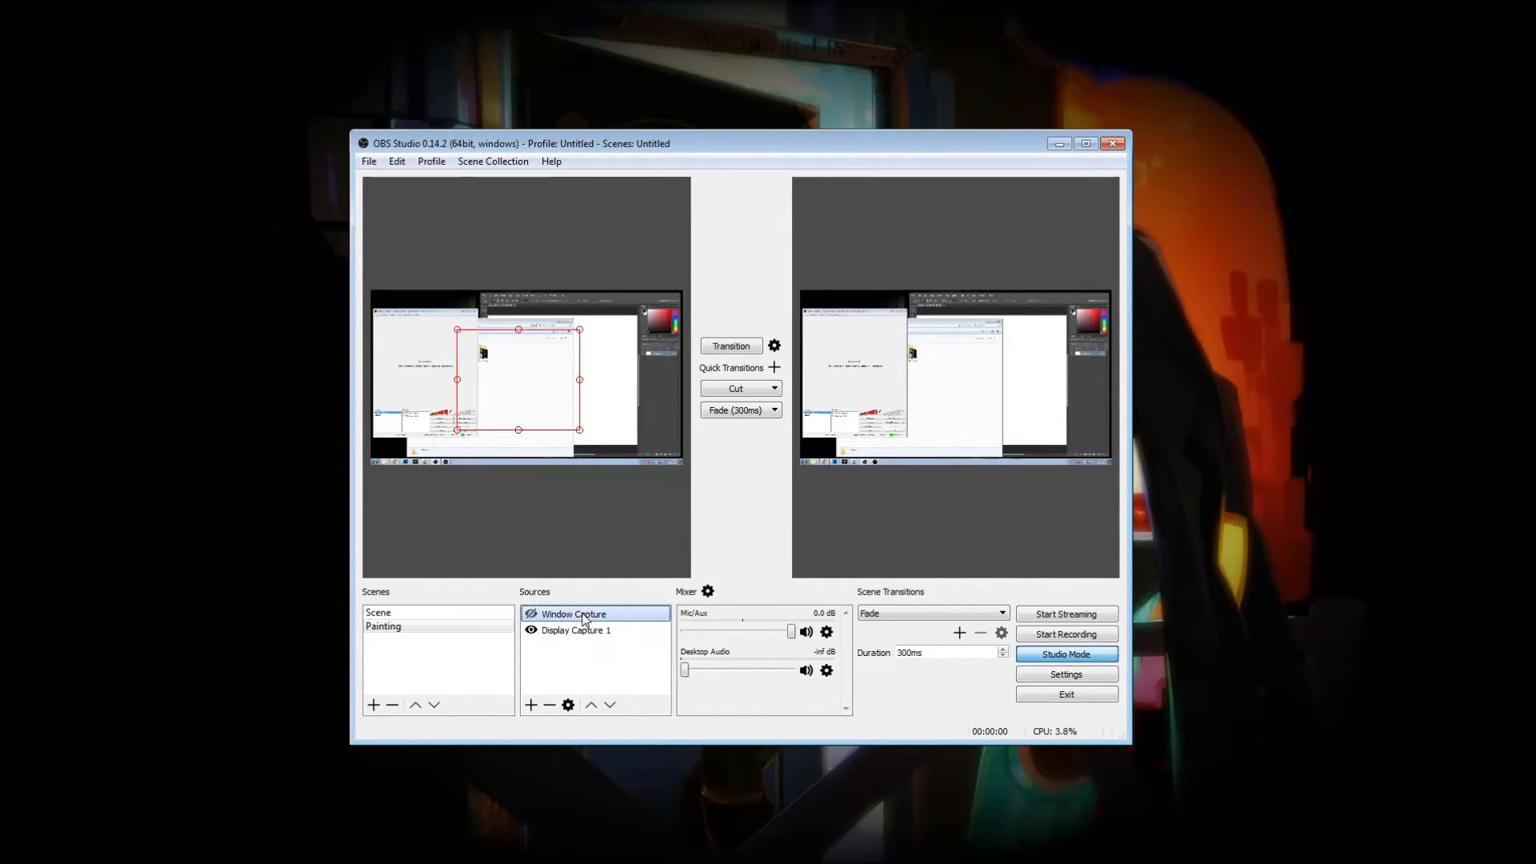
{"action": "left_click", "coordinate": [586, 632]}
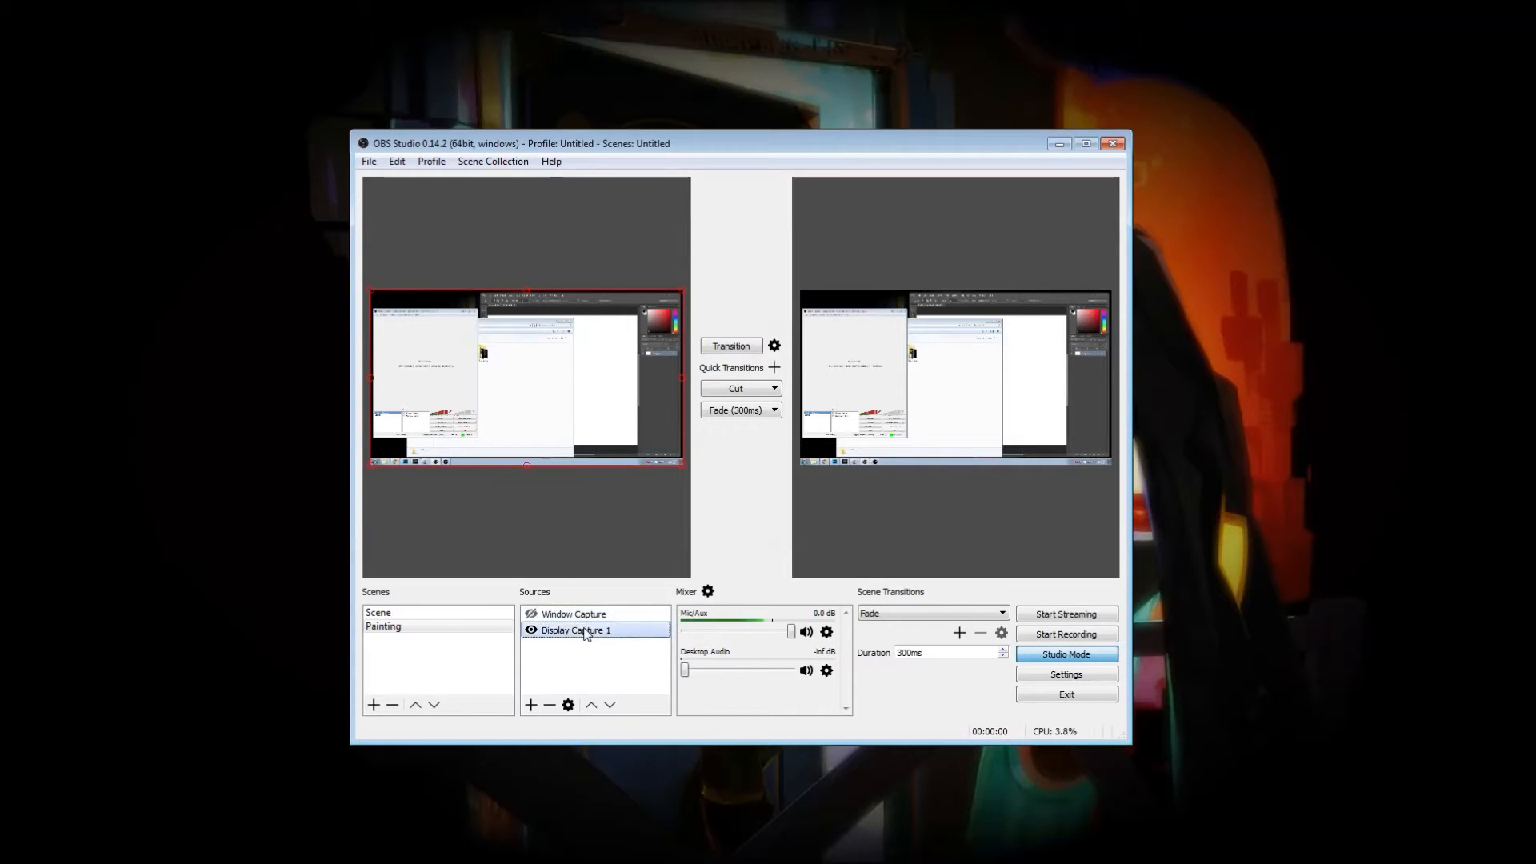
{"action": "left_click", "coordinate": [531, 615]}
{"action": "left_click", "coordinate": [531, 614]}
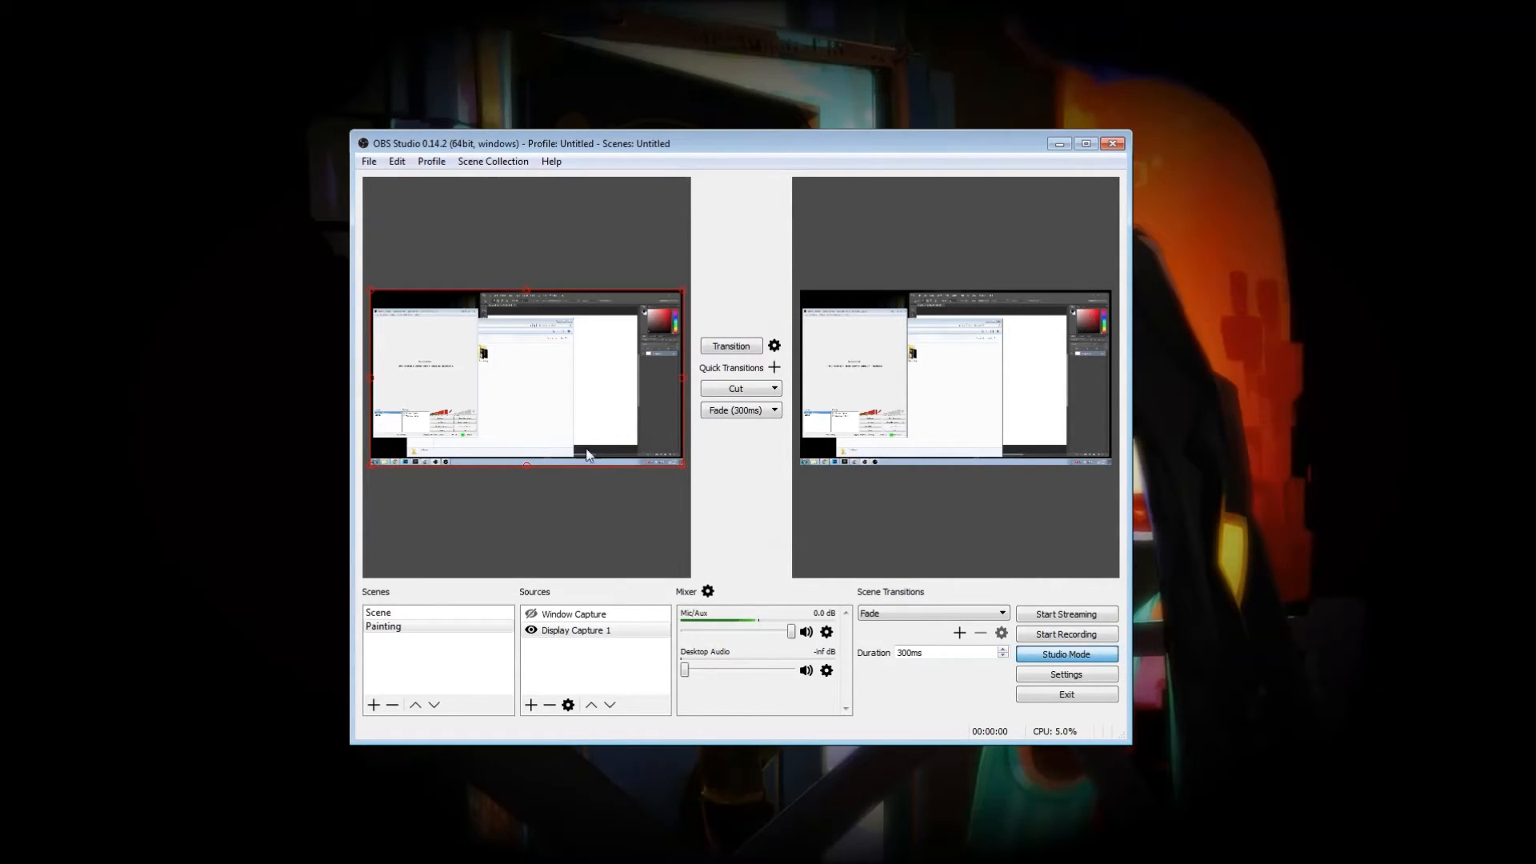
{"action": "left_click", "coordinate": [1022, 659]}
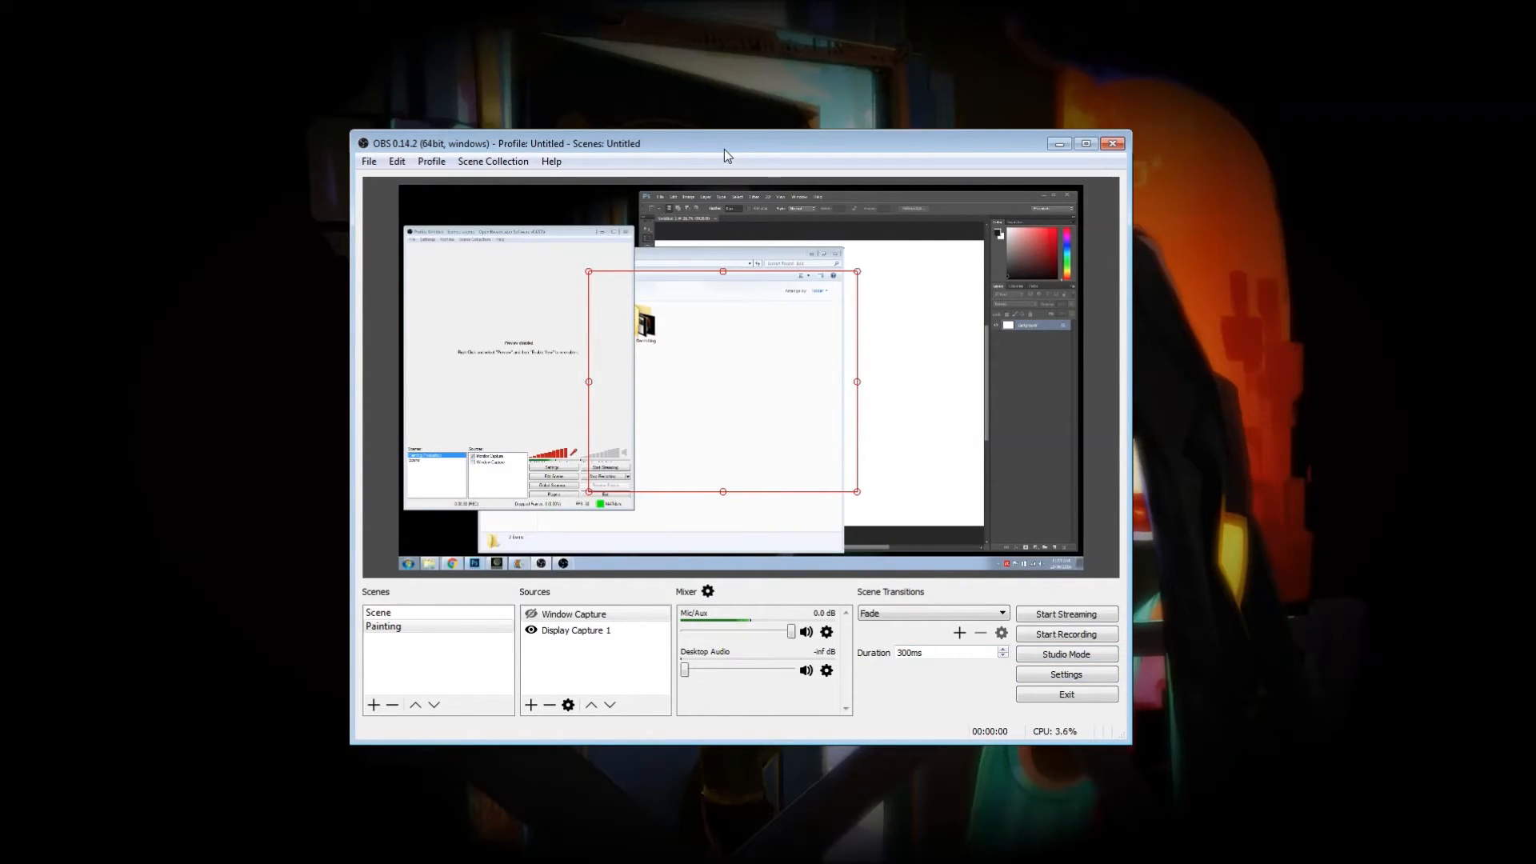
{"action": "left_click", "coordinate": [548, 615]}
{"action": "left_click", "coordinate": [1163, 568]}
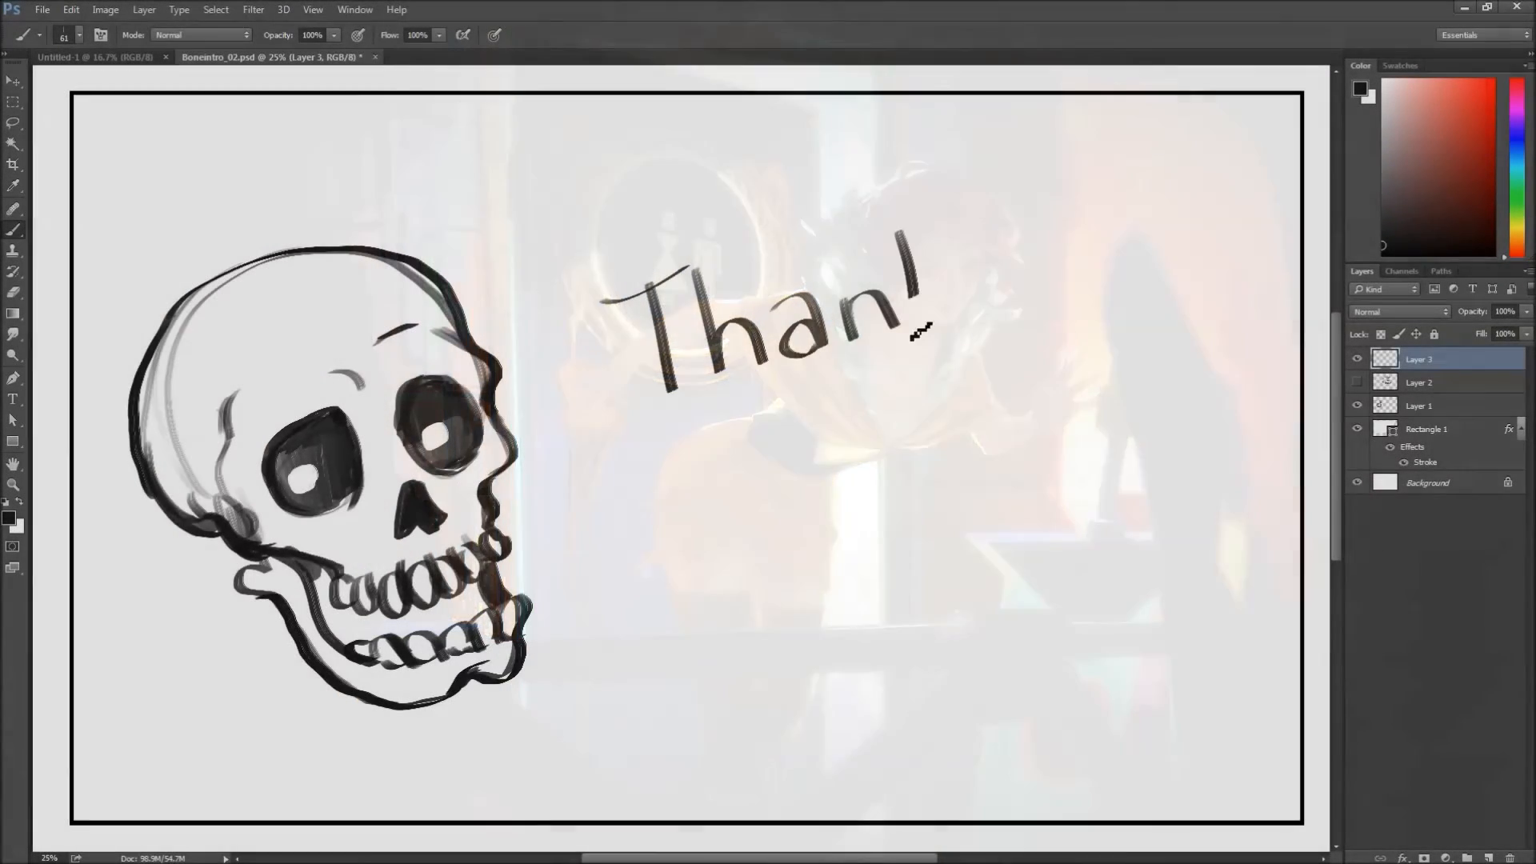
In Photoshop, finish hand-lettering "Thanks for watching!" beside the skull on Layer 3 and outline a speech bubble around it.
{"action": "left_click_drag", "start_coordinate": [952, 244], "coordinate": [944, 327]}
{"action": "left_click_drag", "start_coordinate": [1017, 244], "coordinate": [971, 318]}
{"action": "left_click_drag", "start_coordinate": [800, 401], "coordinate": [814, 465]}
{"action": "left_click_drag", "start_coordinate": [882, 413], "coordinate": [918, 406]}
{"action": "left_click_drag", "start_coordinate": [697, 534], "coordinate": [768, 539]}
{"action": "left_click_drag", "start_coordinate": [767, 521], "coordinate": [821, 558]}
{"action": "left_click_drag", "start_coordinate": [837, 494], "coordinate": [856, 541]}
{"action": "mouse_move", "coordinate": [915, 466]}
{"action": "left_mouse_down"}
{"action": "mouse_move", "coordinate": [977, 513]}
{"action": "mouse_move", "coordinate": [1057, 496]}
{"action": "left_mouse_up"}
{"action": "left_click_drag", "start_coordinate": [1090, 456], "coordinate": [1064, 532]}
{"action": "left_click_drag", "start_coordinate": [1120, 402], "coordinate": [1107, 454]}
{"action": "left_click", "coordinate": [1129, 475]}
{"action": "mouse_move", "coordinate": [612, 490]}
{"action": "left_mouse_down"}
{"action": "mouse_move", "coordinate": [671, 636]}
{"action": "mouse_move", "coordinate": [848, 156]}
{"action": "mouse_move", "coordinate": [621, 503]}
{"action": "left_mouse_up"}
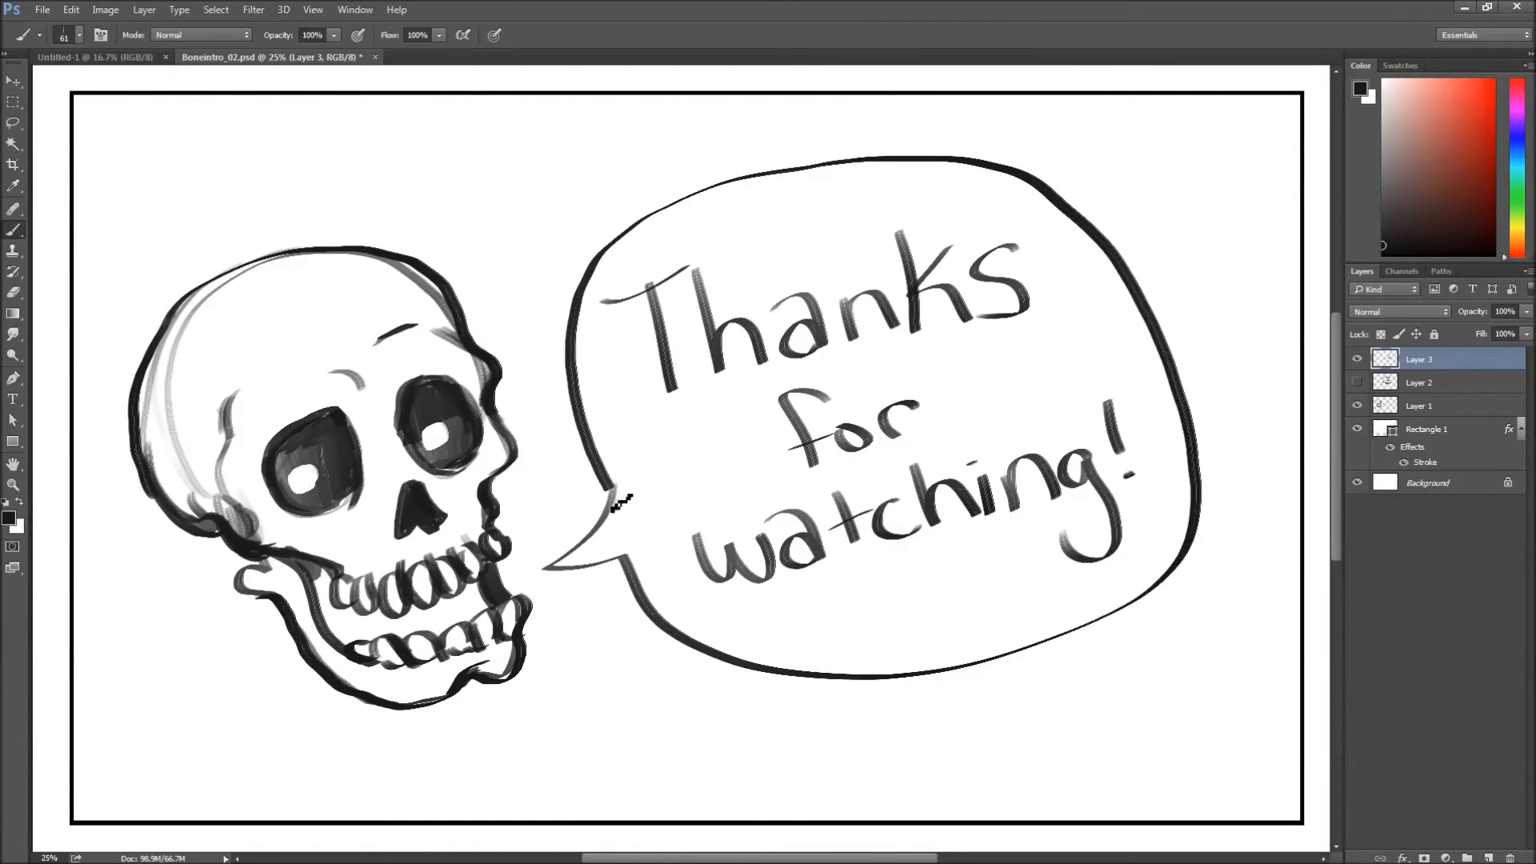